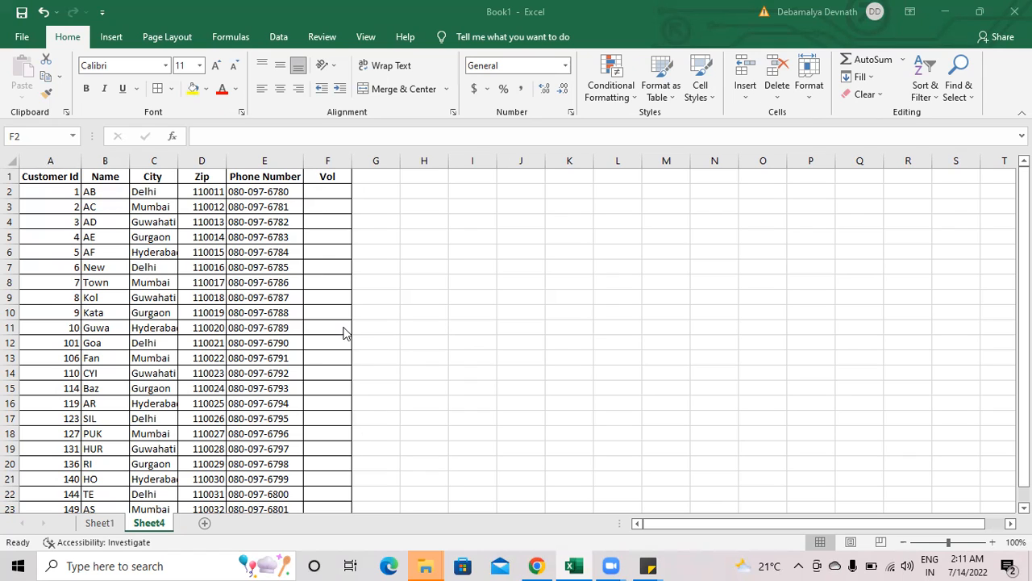
# Review the sales volume list on Sheet1 against the customer table on Sheet4
pyautogui.click(100, 524)
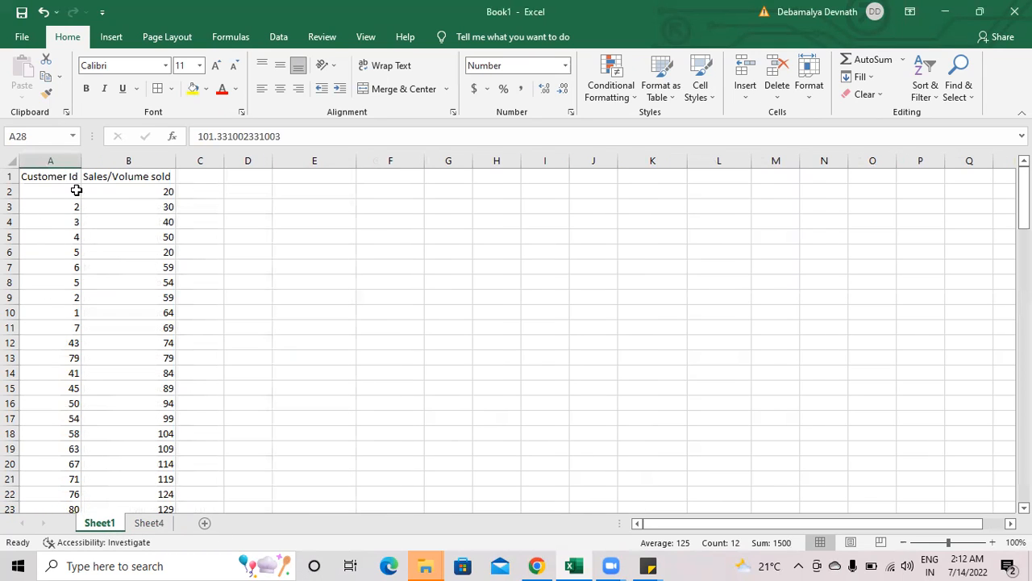
pyautogui.click(149, 525)
pyautogui.click(99, 523)
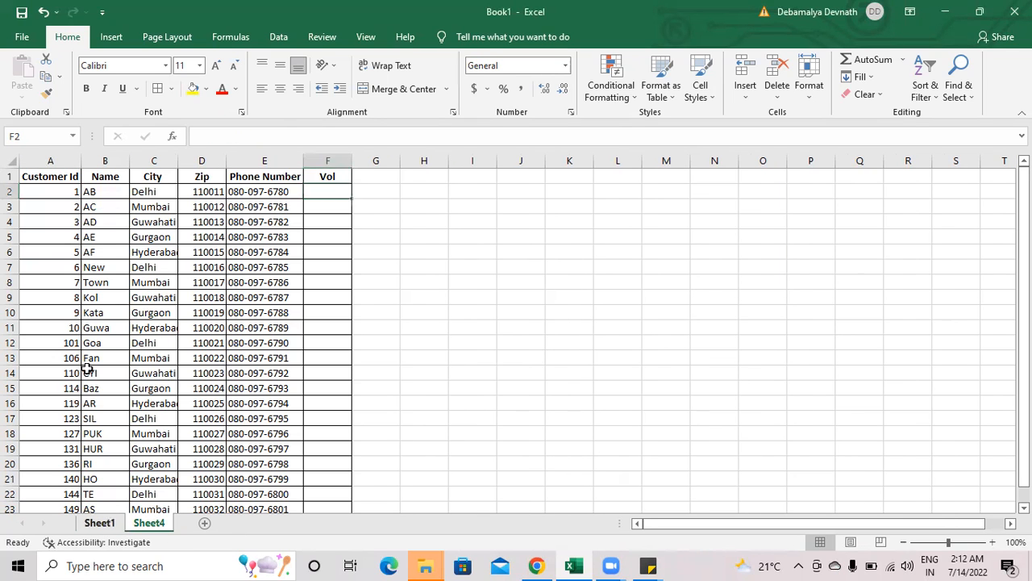
pyautogui.click(149, 523)
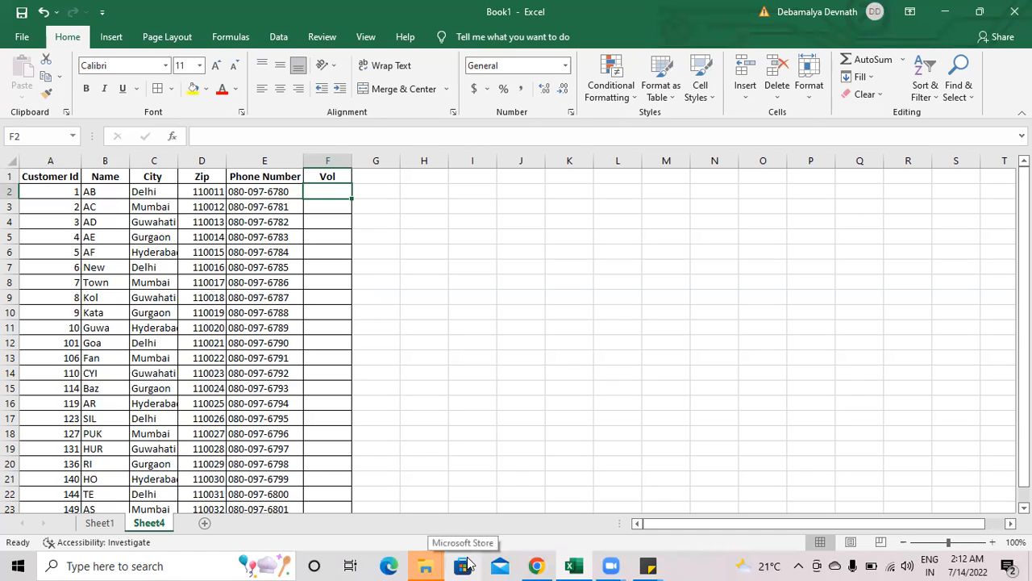
pyautogui.write('=v')
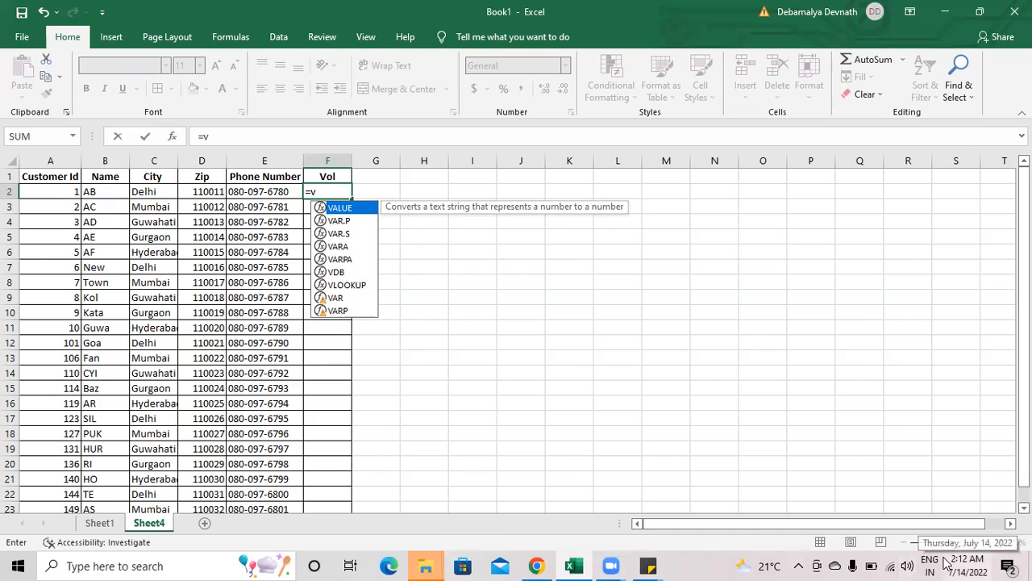
pyautogui.write('lookup')
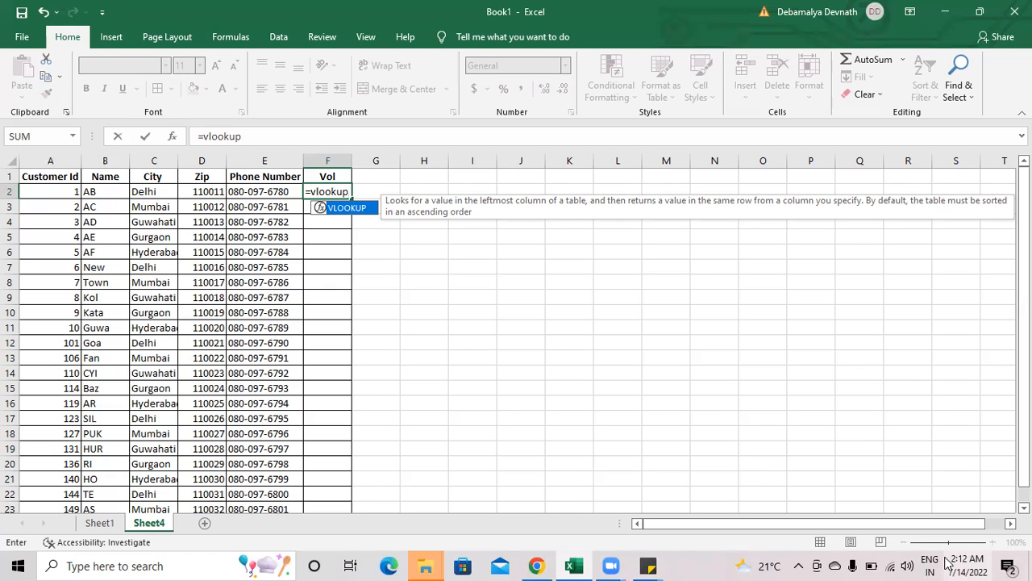
pyautogui.write('(')
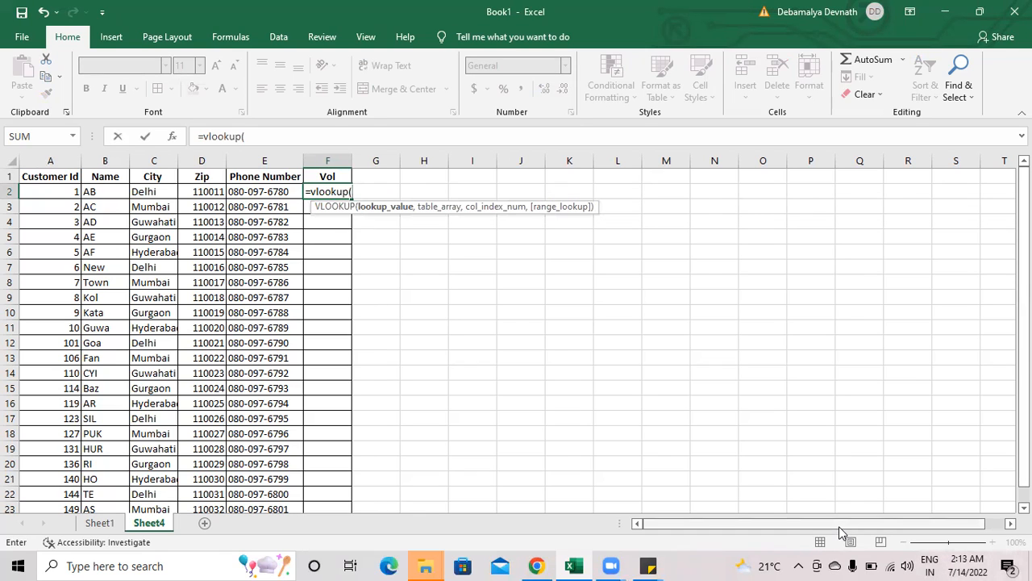
pyautogui.press('Escape')
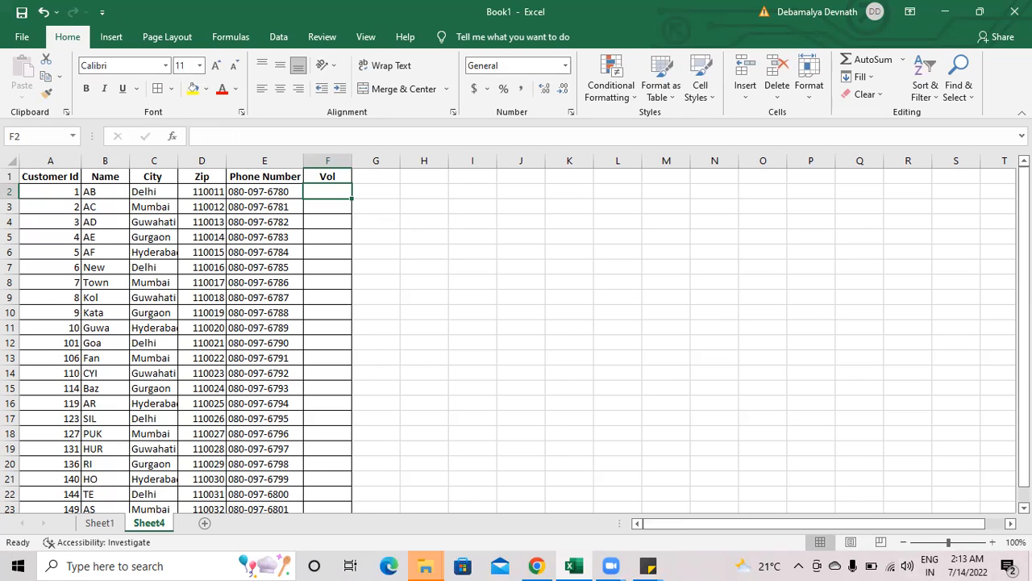
# Compare the Customer Id columns of Sheet1 and Sheet4 as the common field for the lookup
pyautogui.scroll(-2, 800, 398)
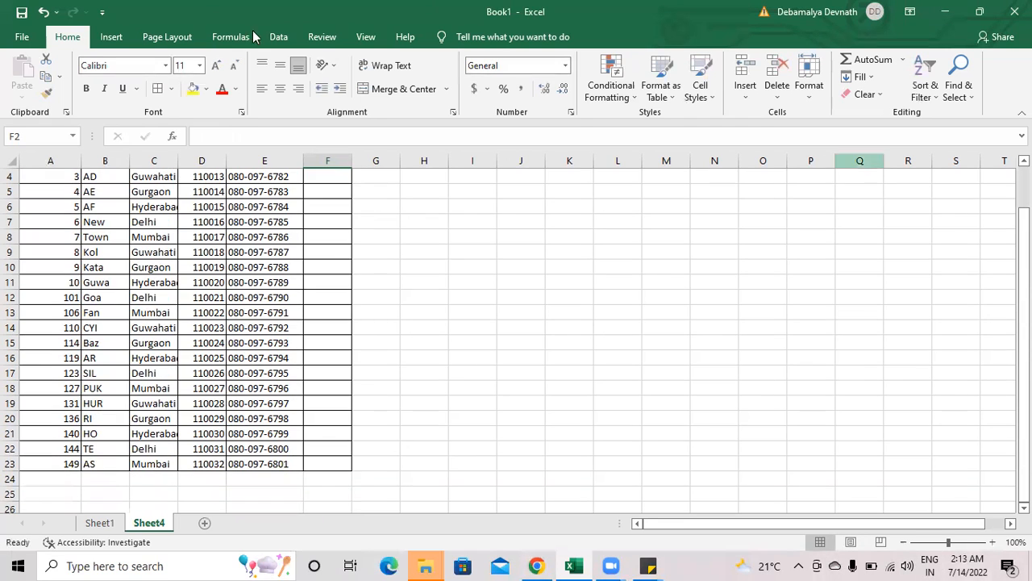
pyautogui.scroll(2, 724, 320)
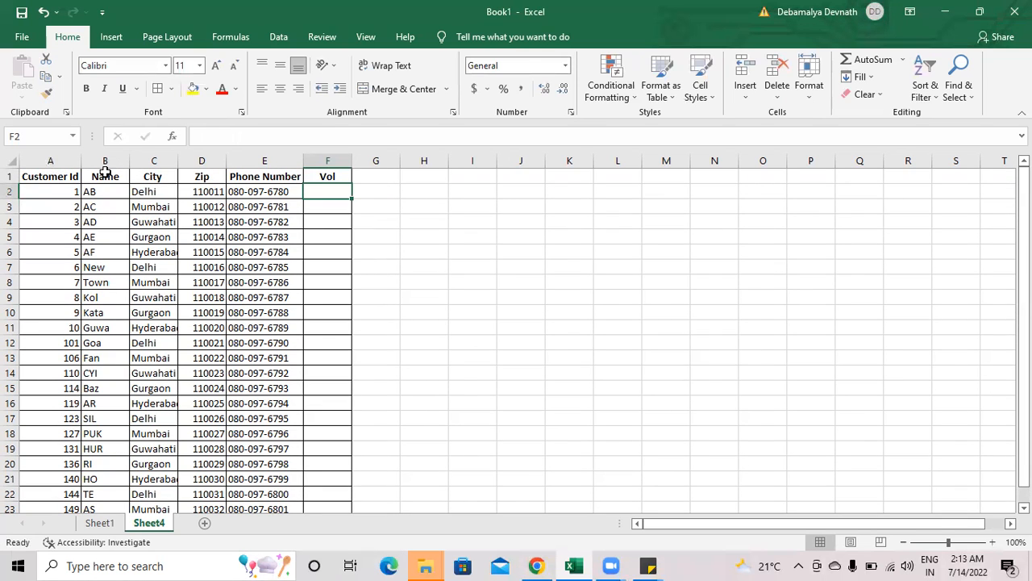
pyautogui.click(107, 524)
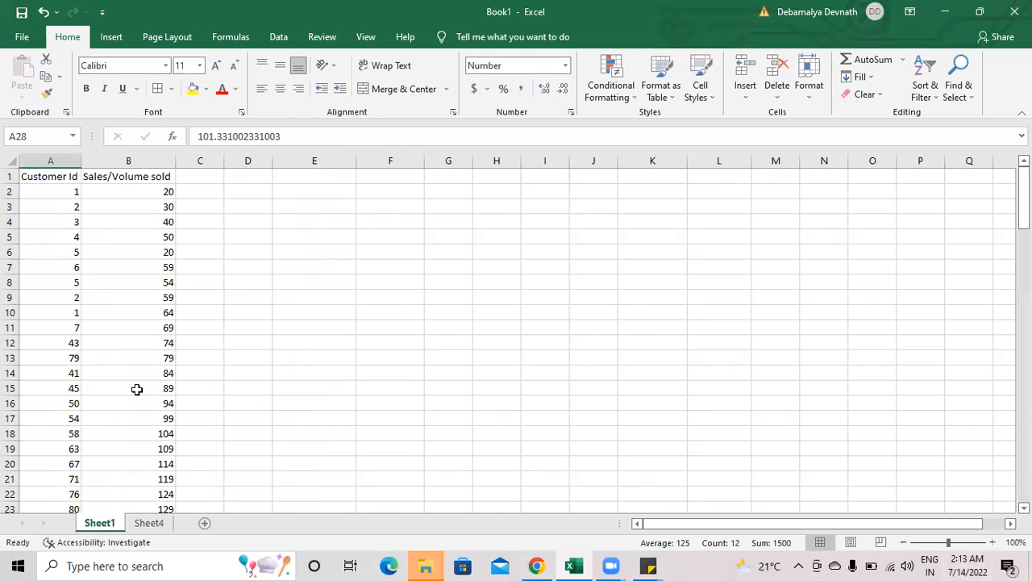
pyautogui.click(71, 174)
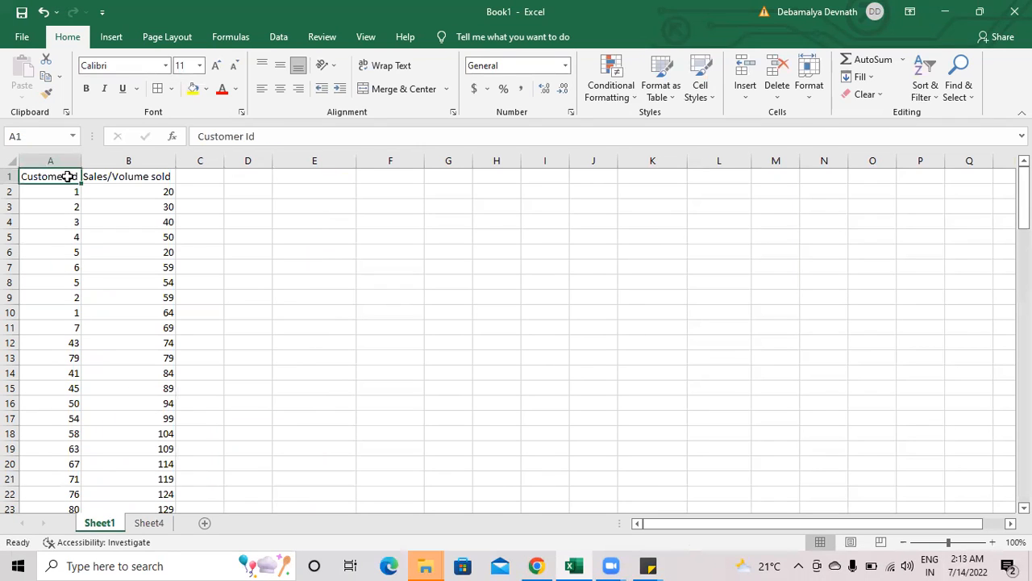
pyautogui.click(150, 526)
pyautogui.click(61, 172)
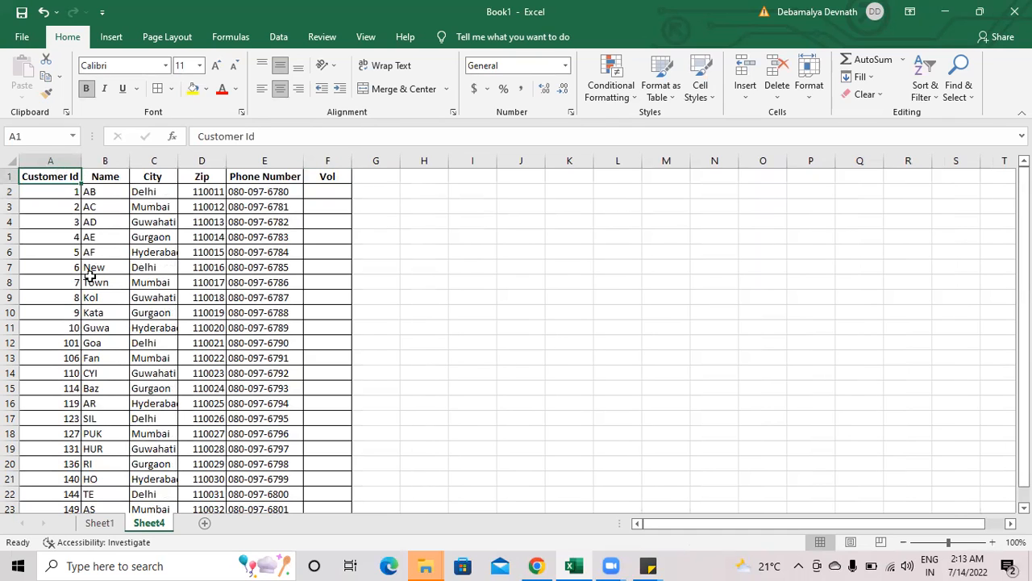
pyautogui.click(101, 524)
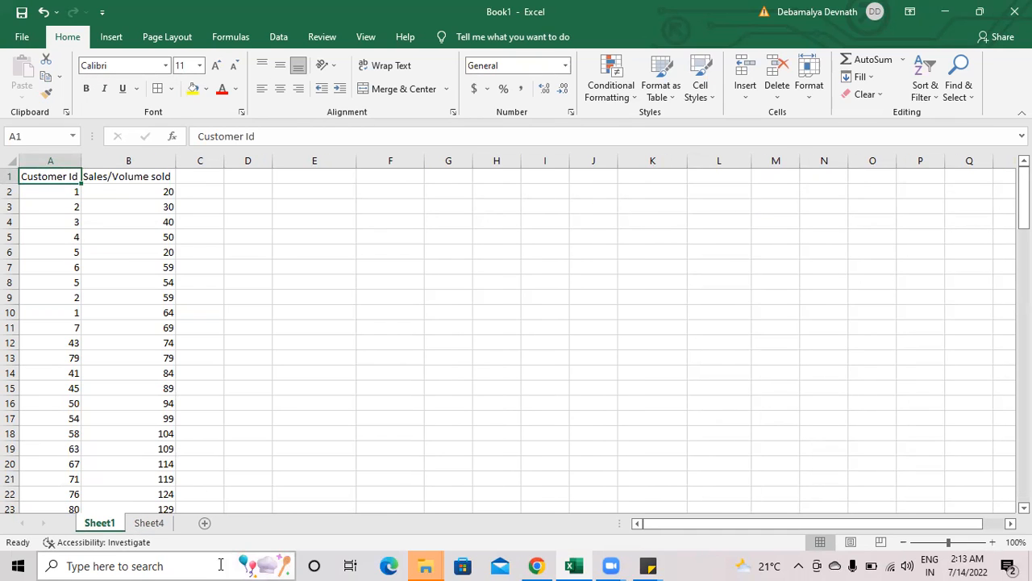
pyautogui.click(150, 523)
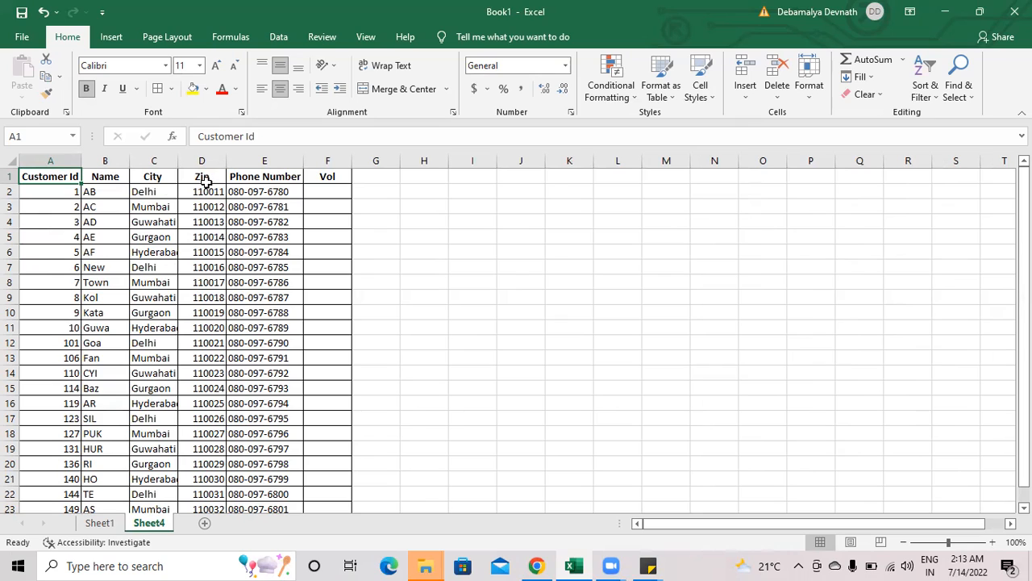
# Begin a VLOOKUP formula in cell F2 of the Vol column on Sheet4, with A2 as the lookup value
pyautogui.click(319, 179)
pyautogui.click(321, 191)
pyautogui.write('=')
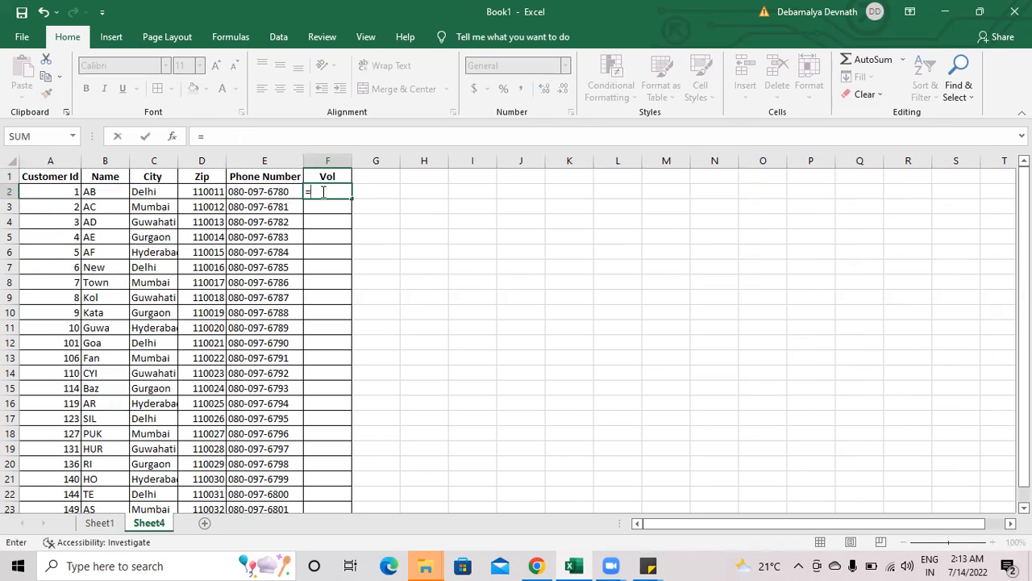
pyautogui.write('vlookup(')
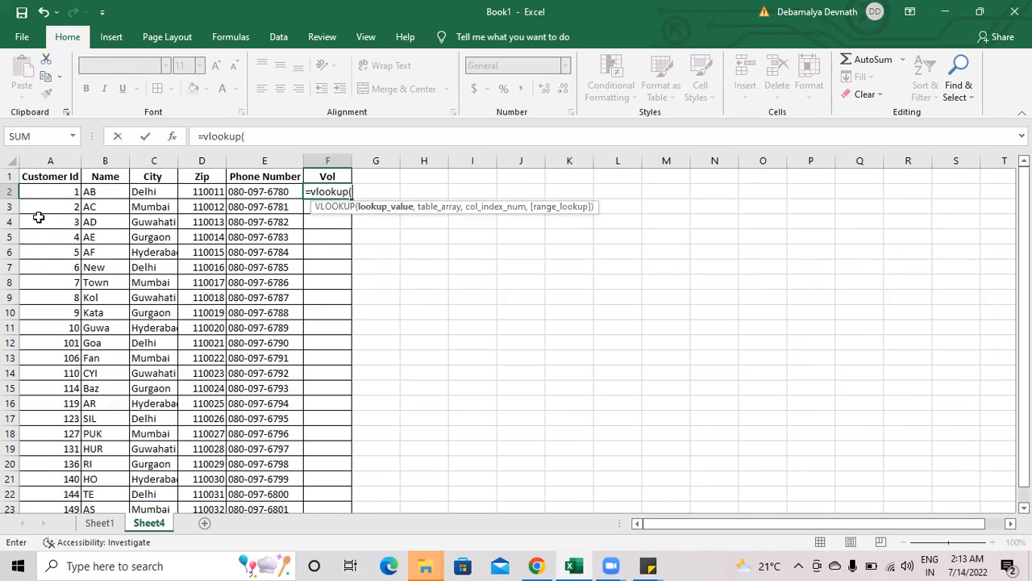
pyautogui.click(51, 191)
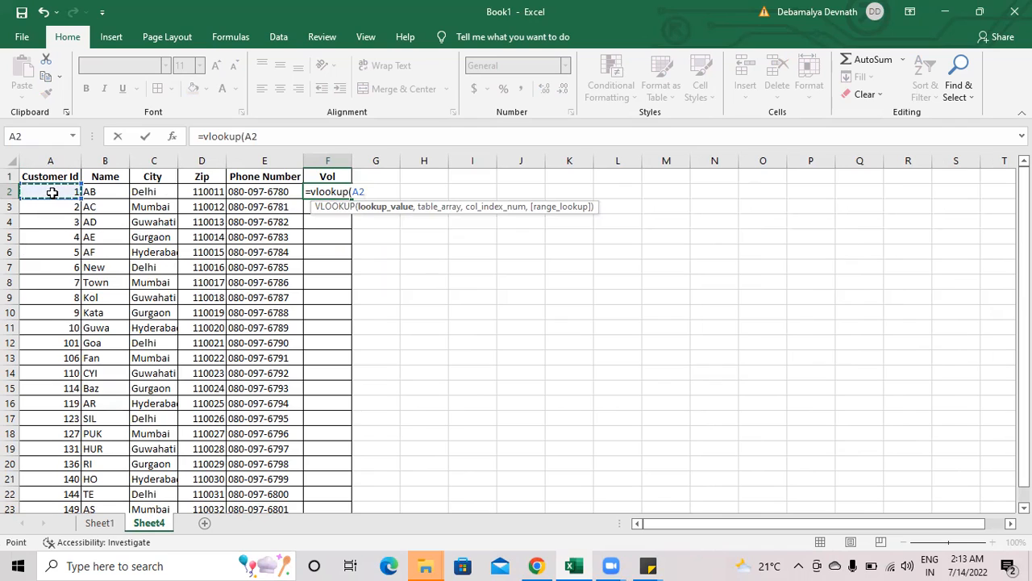
pyautogui.write(',')
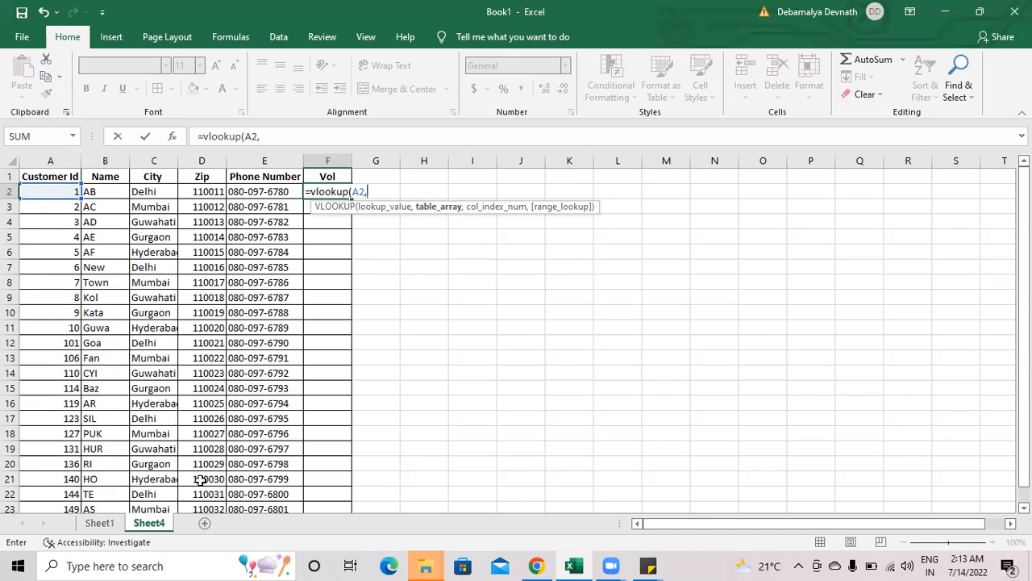
# Set the formula's table array to the customer and sales data in Sheet1!A1:B117, followed by a comma
pyautogui.click(105, 522)
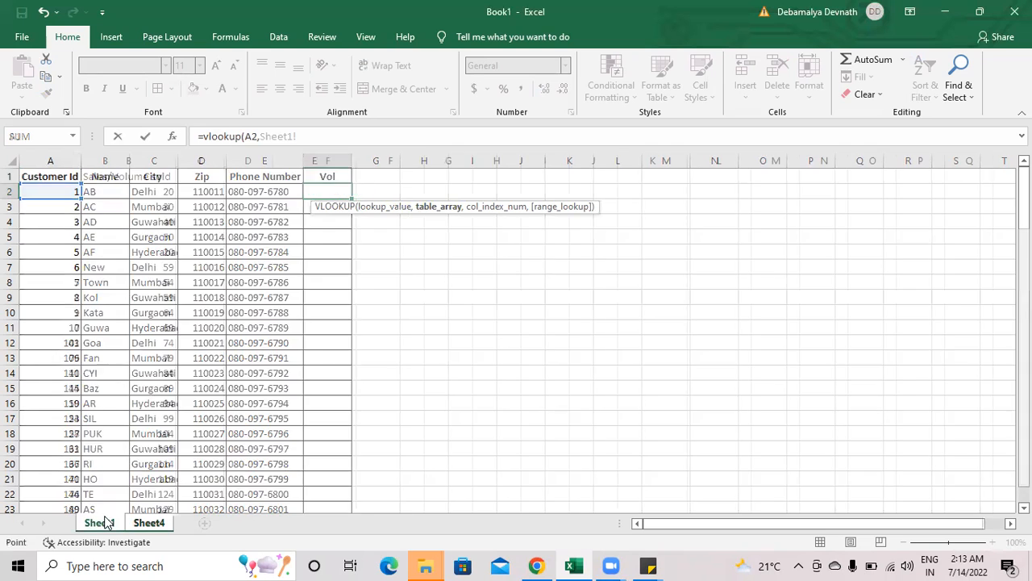
pyautogui.click(63, 175)
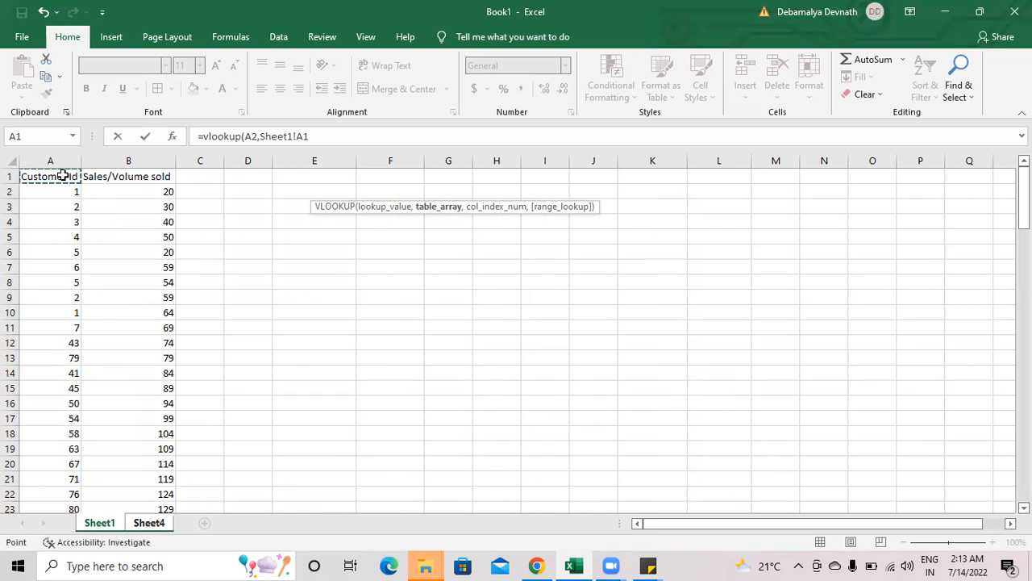
pyautogui.hotkey('shift', 'Right')
pyautogui.hotkey('shift', 'pagedown')
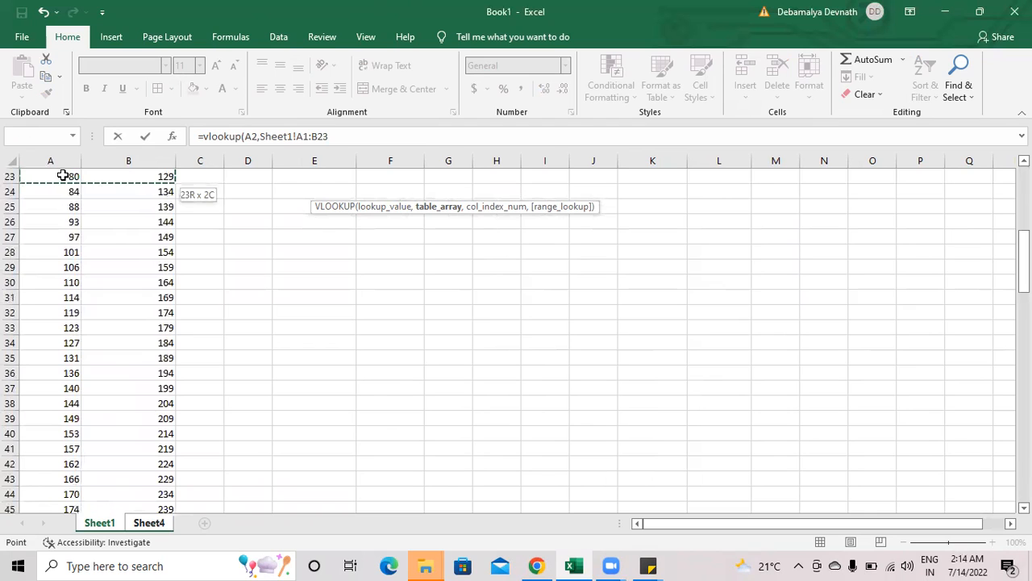
pyautogui.hotkey('ctrl', 'shift', 'Down')
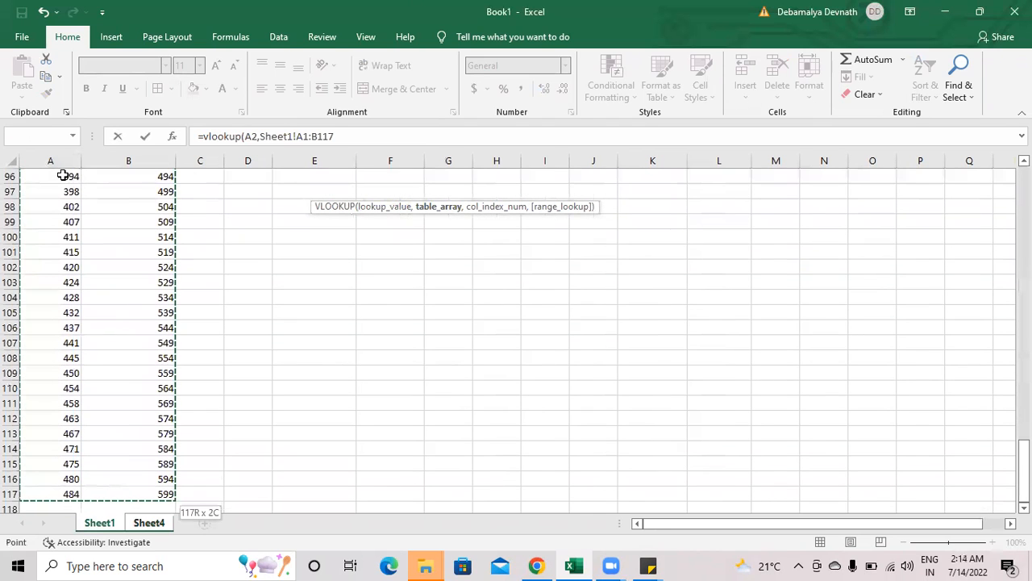
pyautogui.moveTo(1023, 471); pyautogui.dragTo(1023, 189)
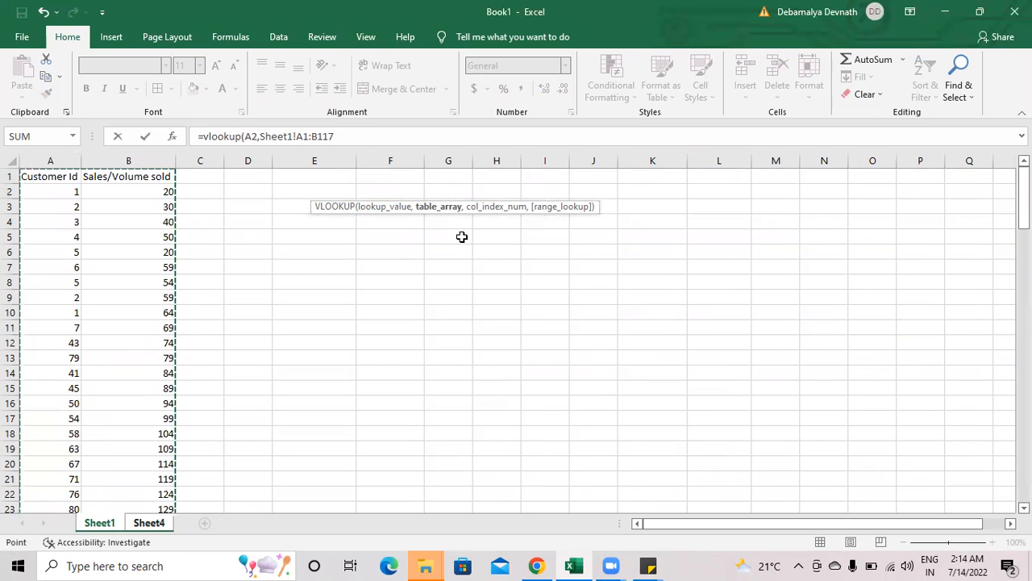
pyautogui.click(407, 138)
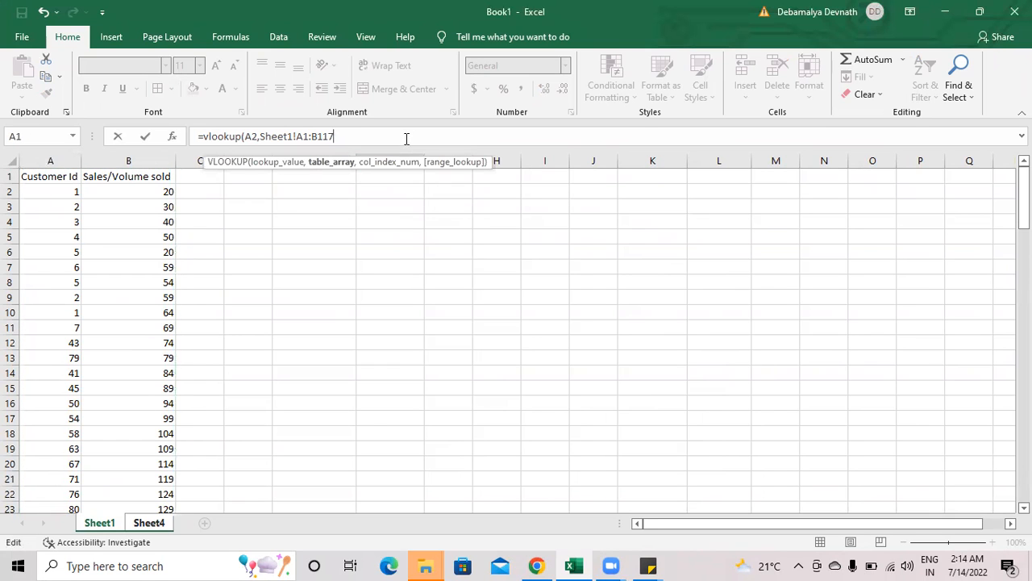
pyautogui.press('Return')
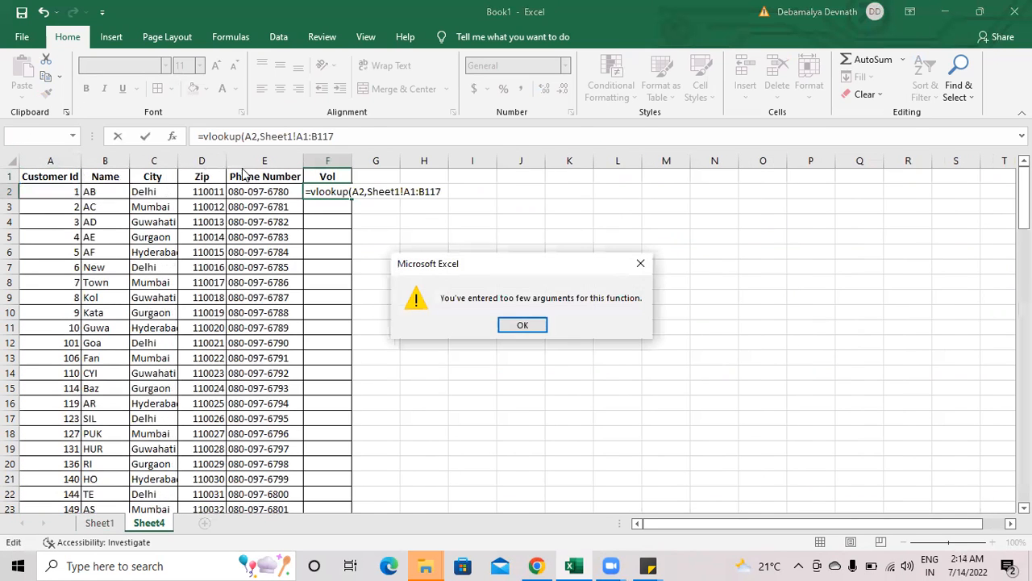
pyautogui.press('Return')
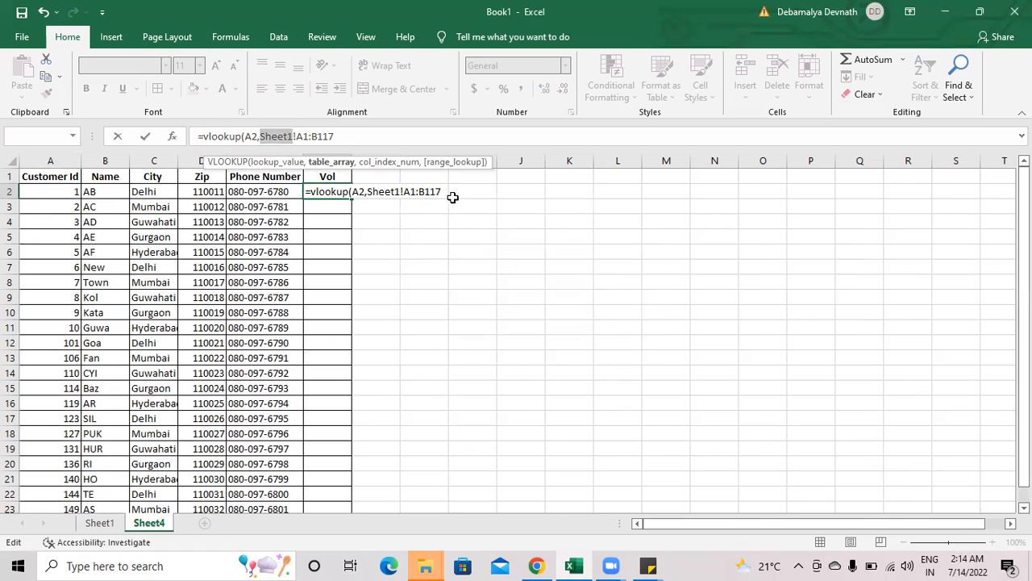
pyautogui.click(376, 136)
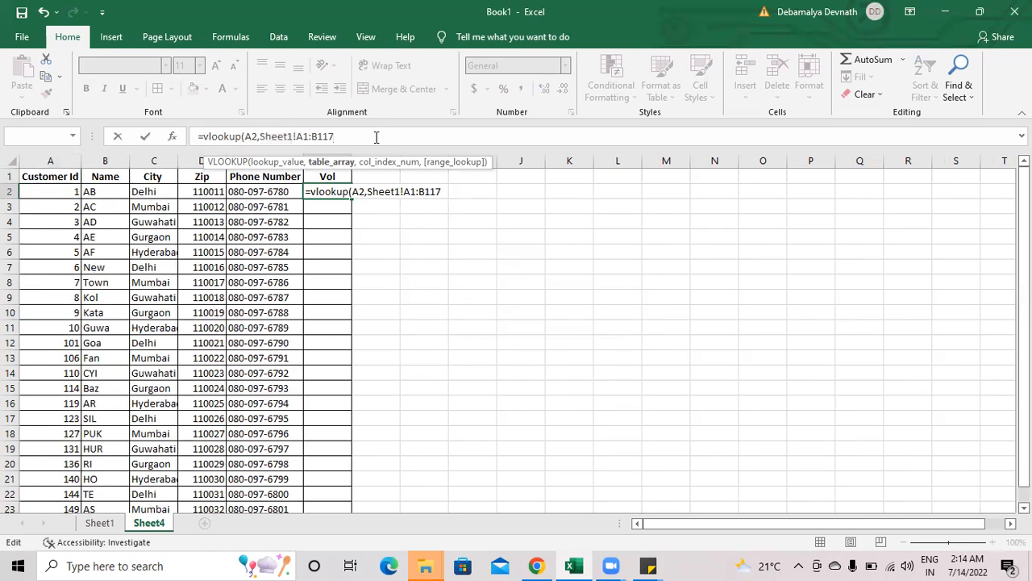
pyautogui.write(',')
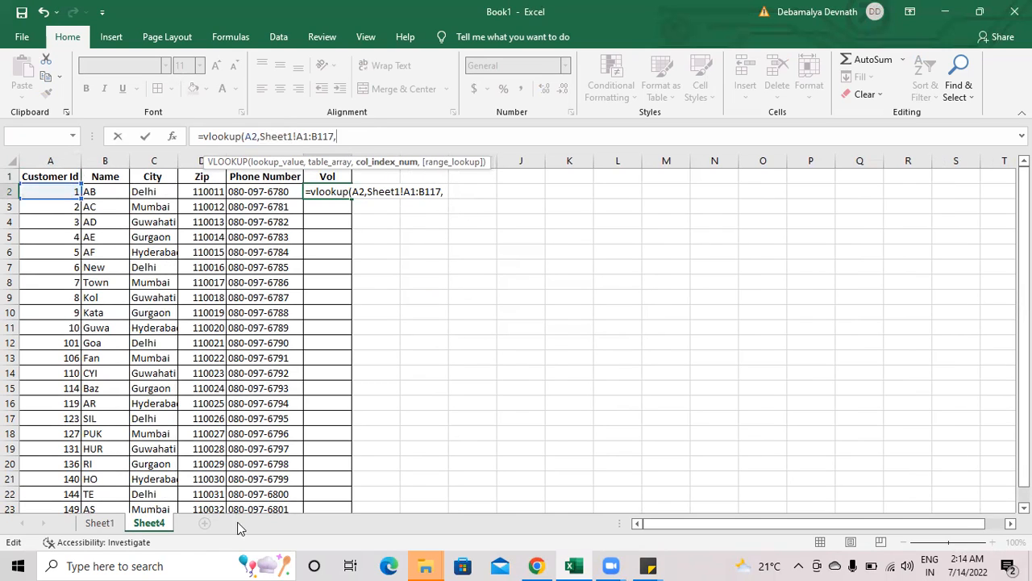
pyautogui.click(100, 523)
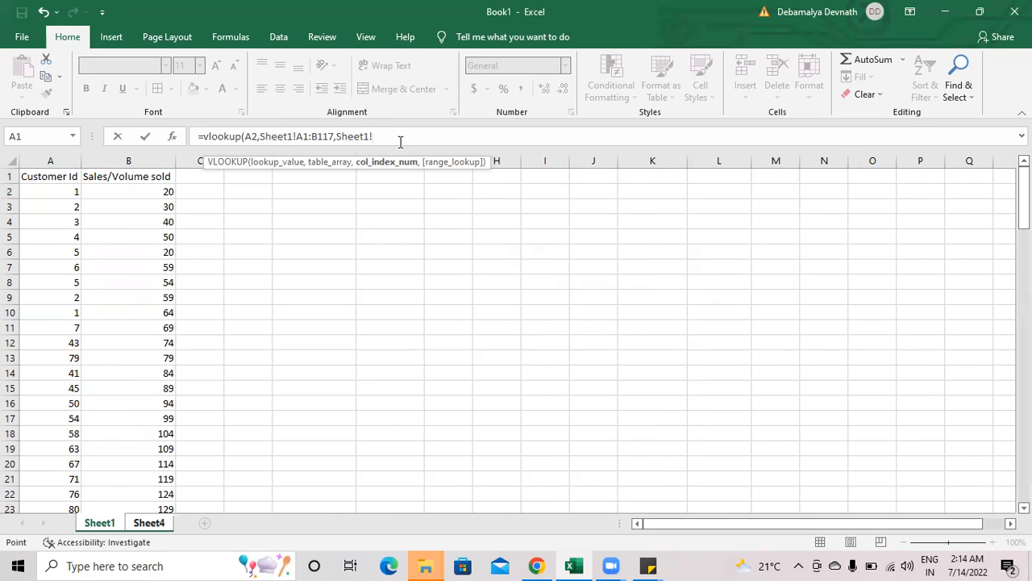
pyautogui.press('BackSpace')
pyautogui.press('BackSpace')
pyautogui.press('BackSpace')
pyautogui.press('BackSpace')
pyautogui.press('BackSpace')
pyautogui.press('BackSpace')
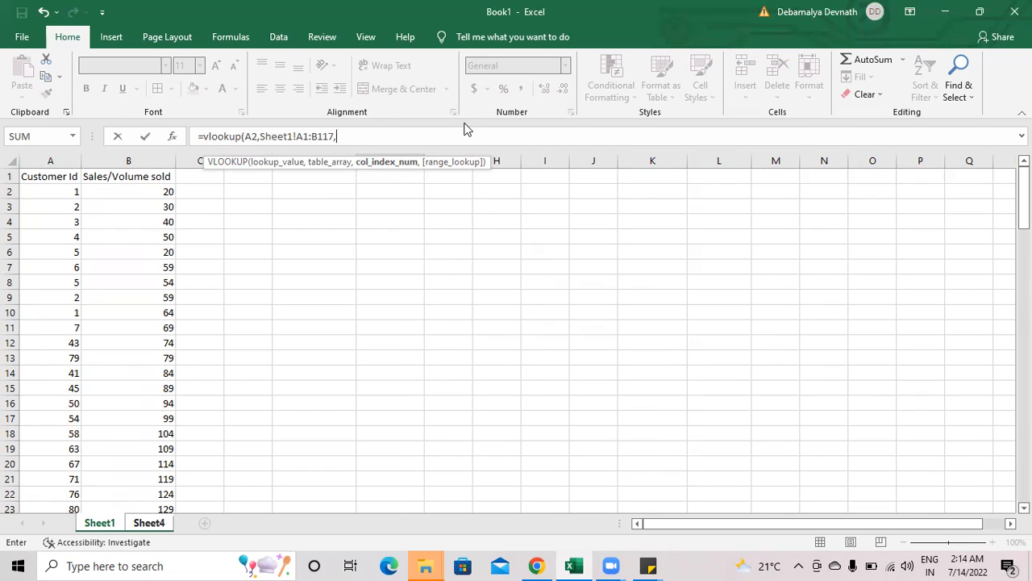
# Complete the VLOOKUP with column index 2 and range lookup 0, and fill it down the Vol column to the table's last row
pyautogui.write(',')
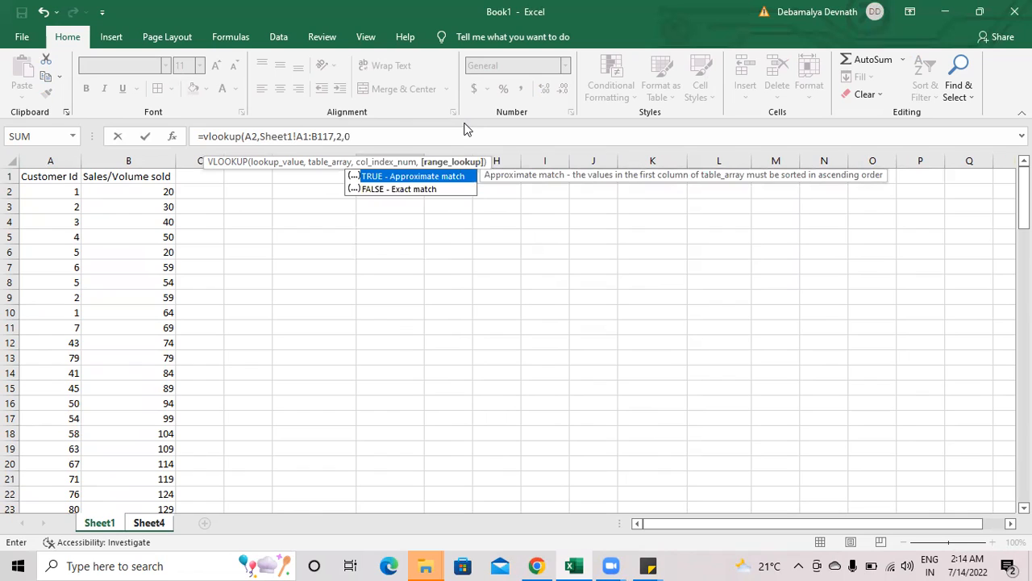
pyautogui.write('0)')
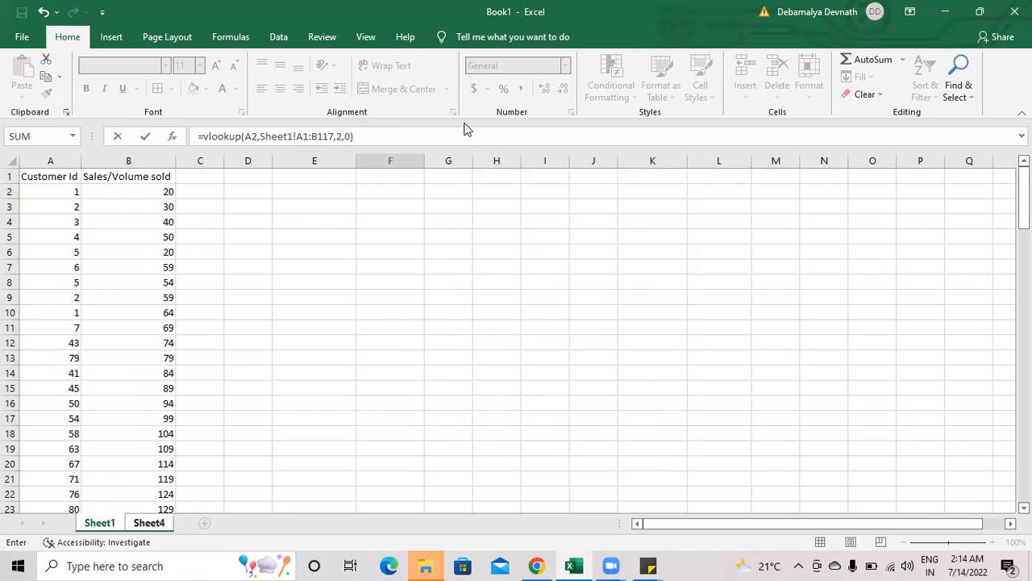
pyautogui.press('Return')
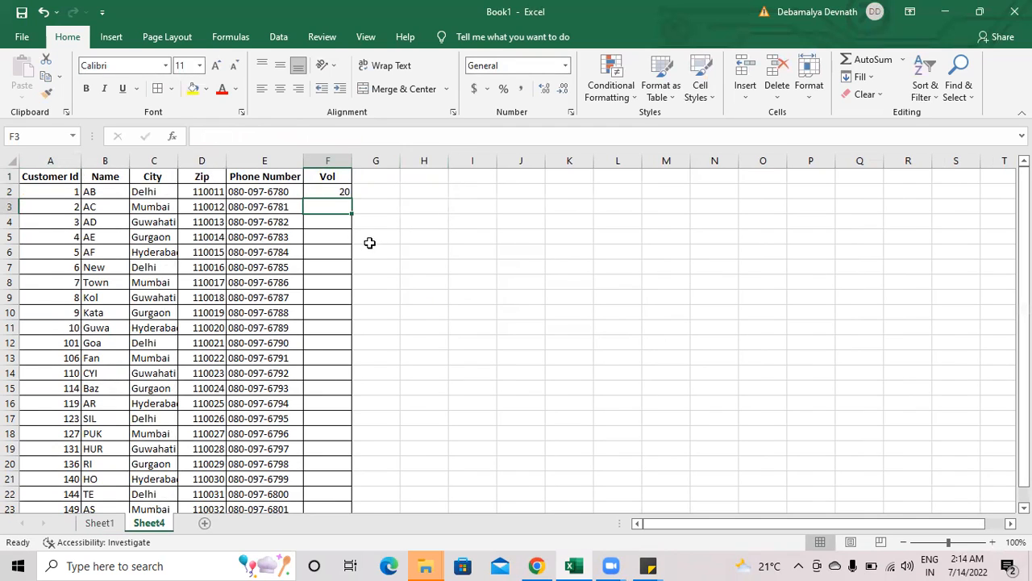
pyautogui.click(343, 191)
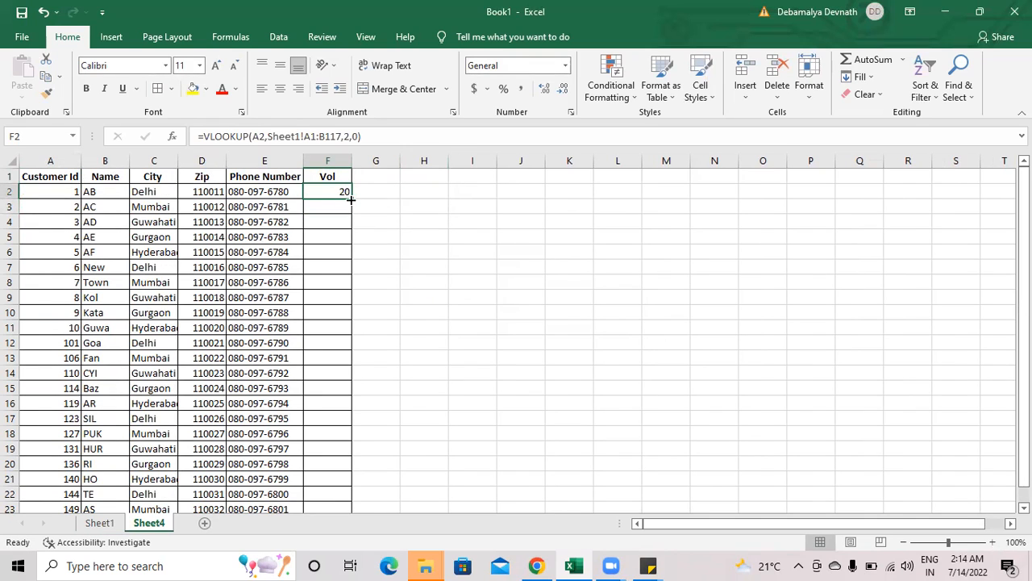
pyautogui.doubleClick(351, 199)
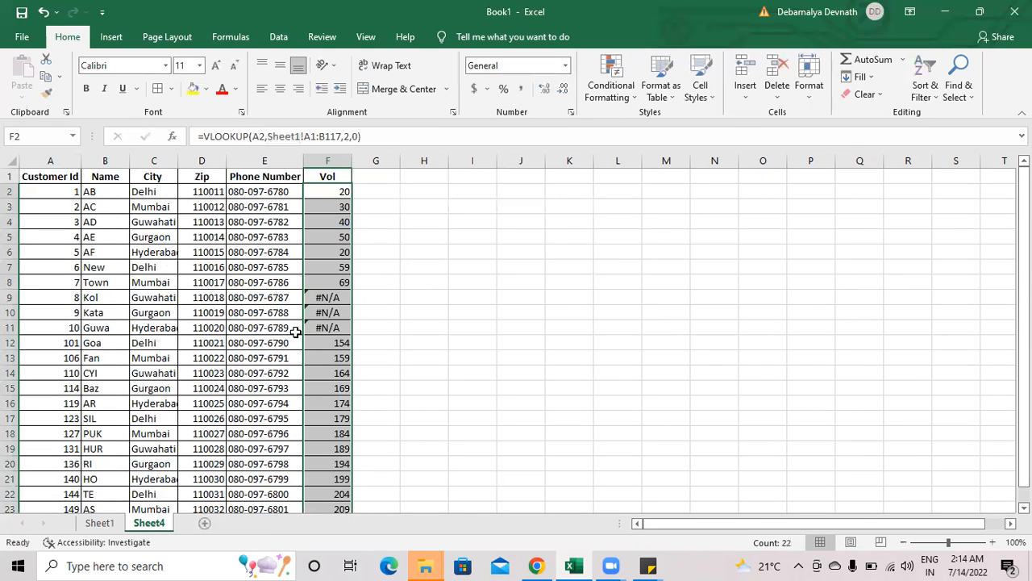
# Review the Vol lookup results on Sheet4, focusing on the #N/A cells F9:F11 for Customer Ids 8, 9 and 10
pyautogui.scroll(-3, 295, 330)
pyautogui.scroll(2, 296, 329)
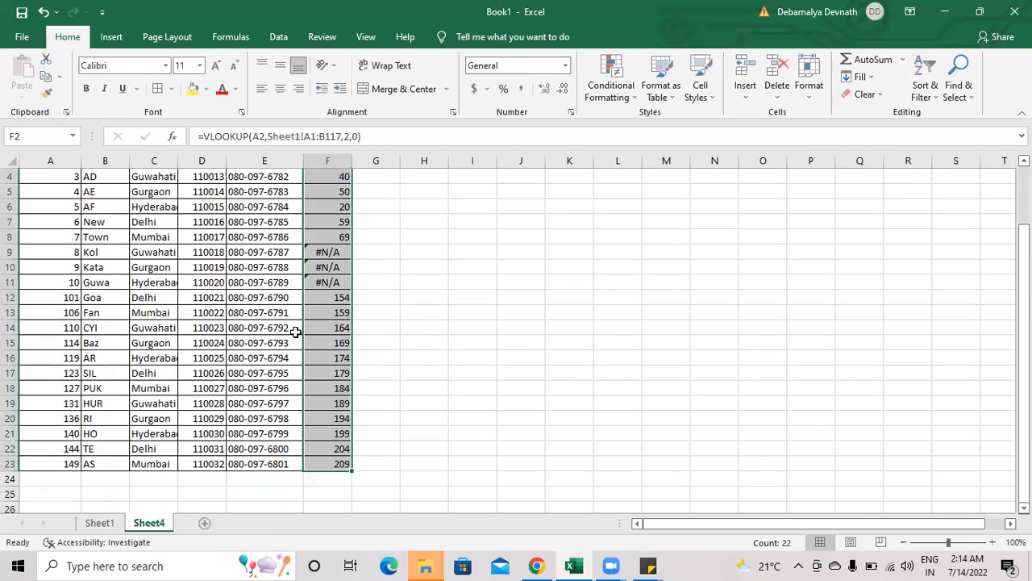
pyautogui.click(62, 252)
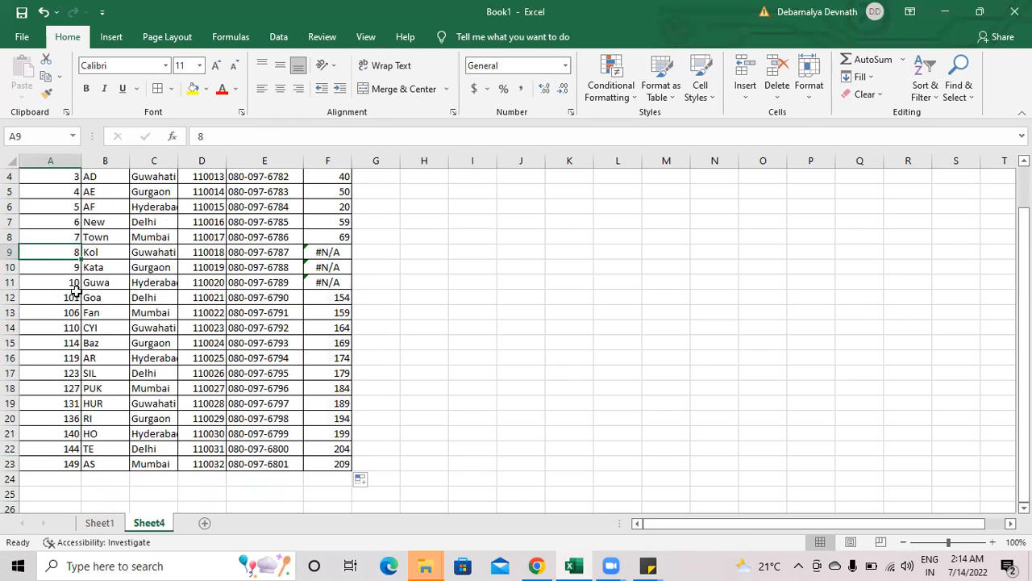
pyautogui.click(326, 255)
pyautogui.moveTo(327, 258); pyautogui.dragTo(328, 283)
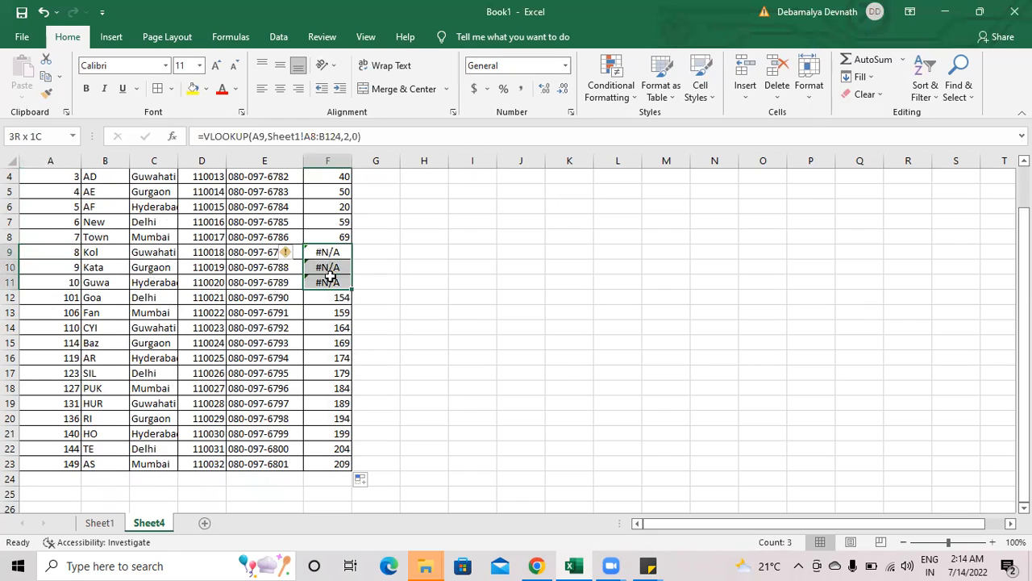
# Look through the Customer Id column on Sheet1 for Ids 8, 9 and 10, and return to the Sheet4 table
pyautogui.click(99, 522)
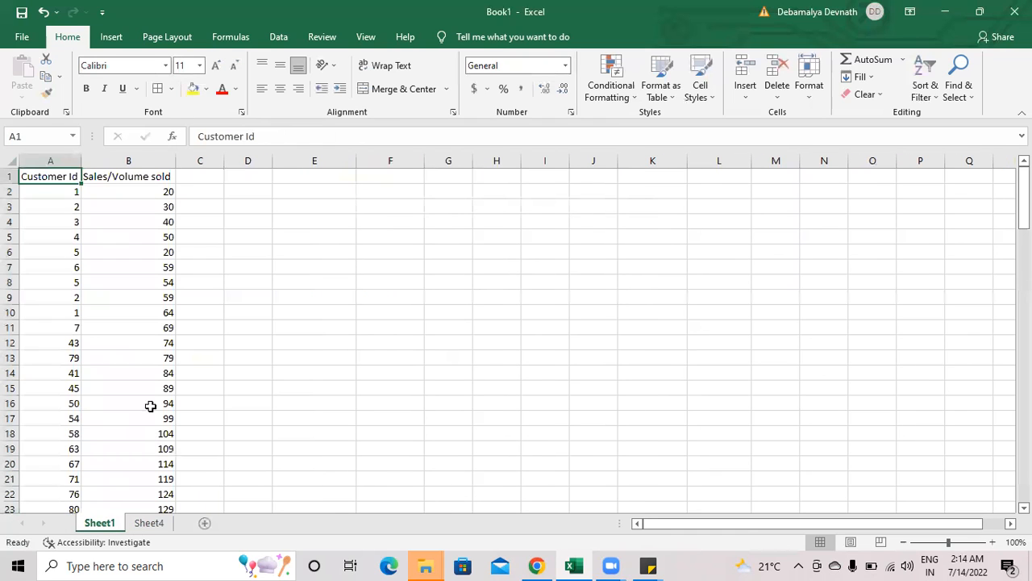
pyautogui.scroll(-7, 77, 226)
pyautogui.scroll(-20, 77, 226)
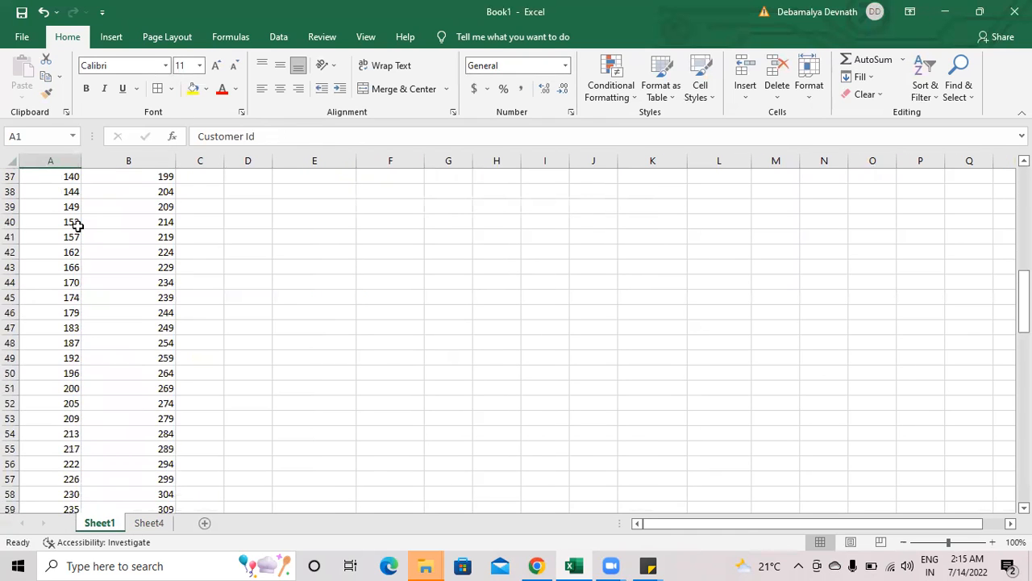
pyautogui.scroll(-6, 77, 229)
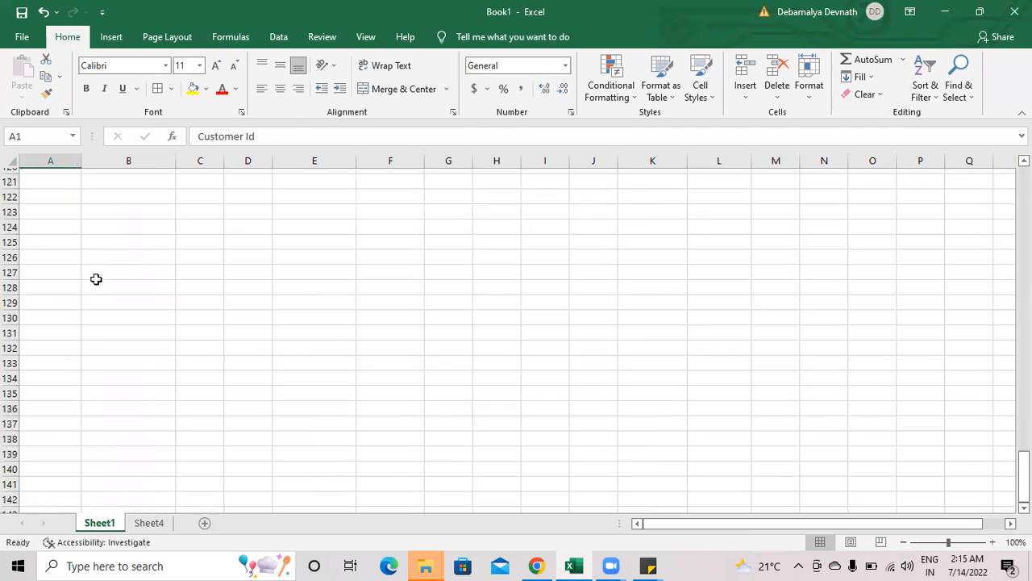
pyautogui.scroll(20, 95, 279)
pyautogui.scroll(5, 103, 288)
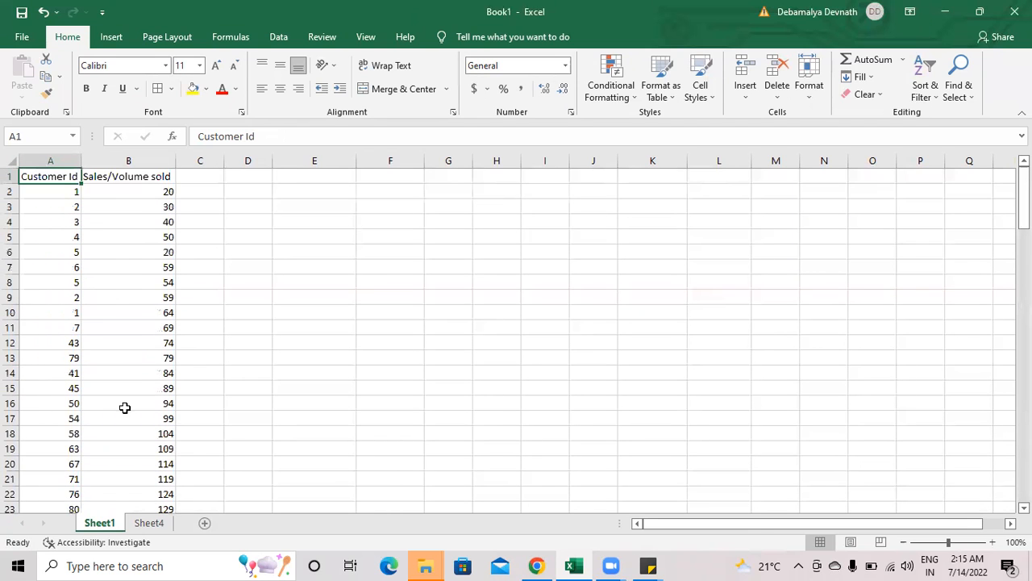
pyautogui.click(149, 523)
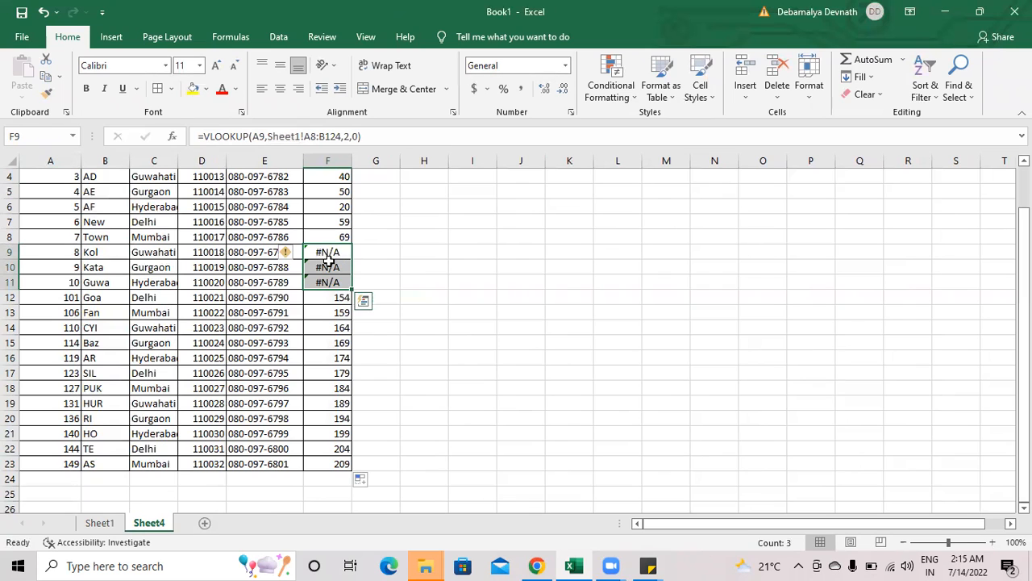
pyautogui.scroll(1, 329, 258)
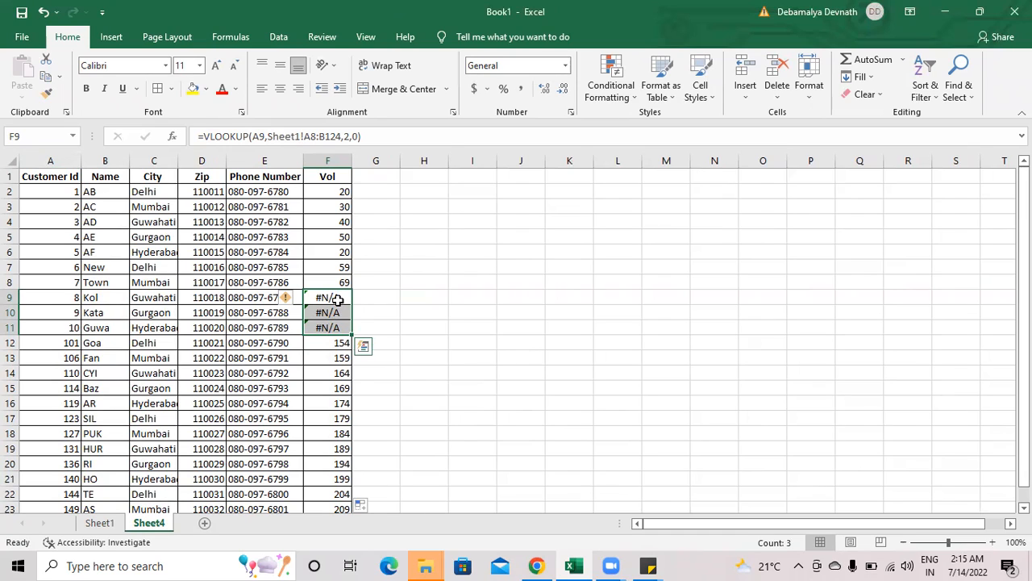
pyautogui.click(377, 300)
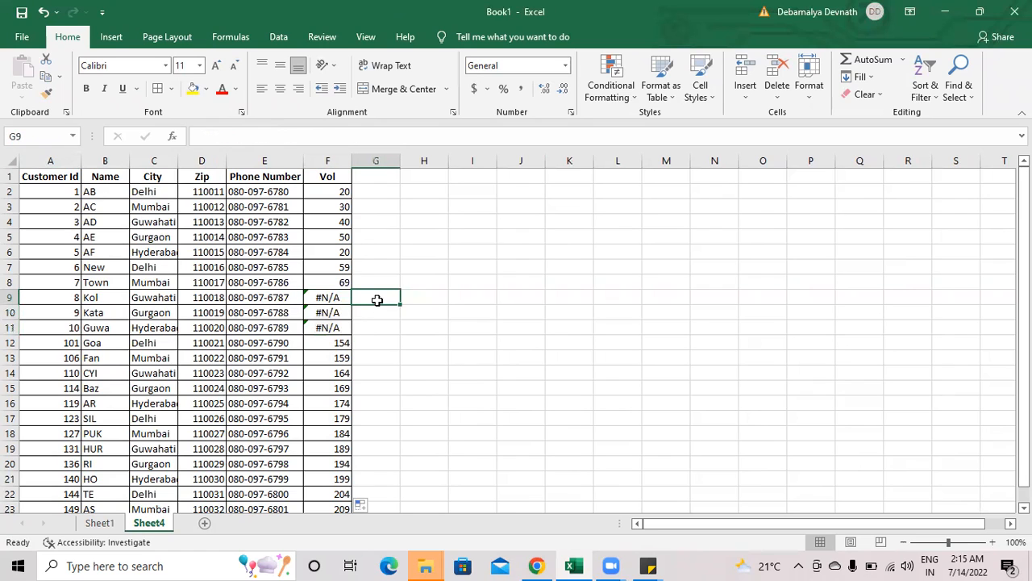
pyautogui.write('0')
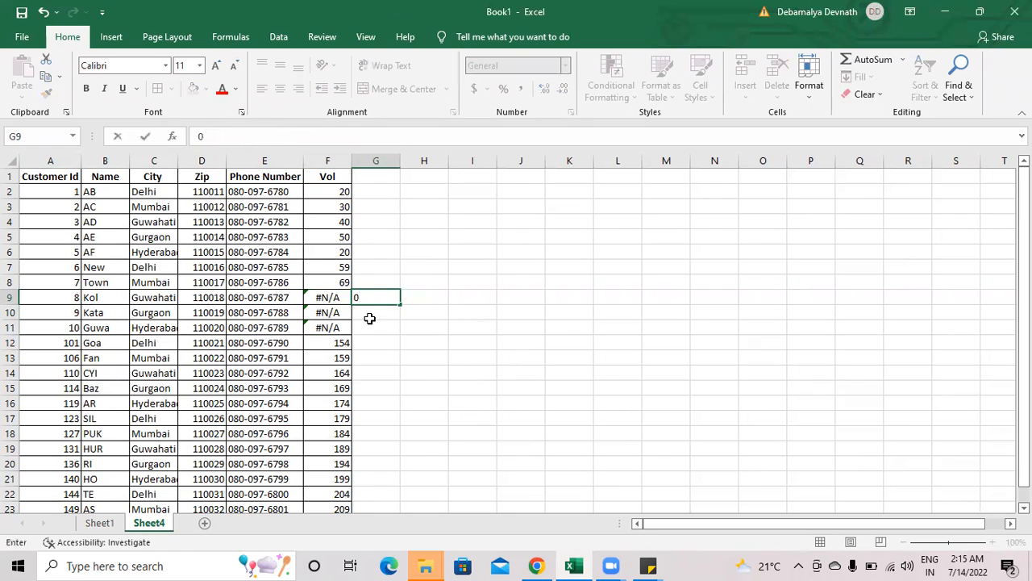
pyautogui.press('Return')
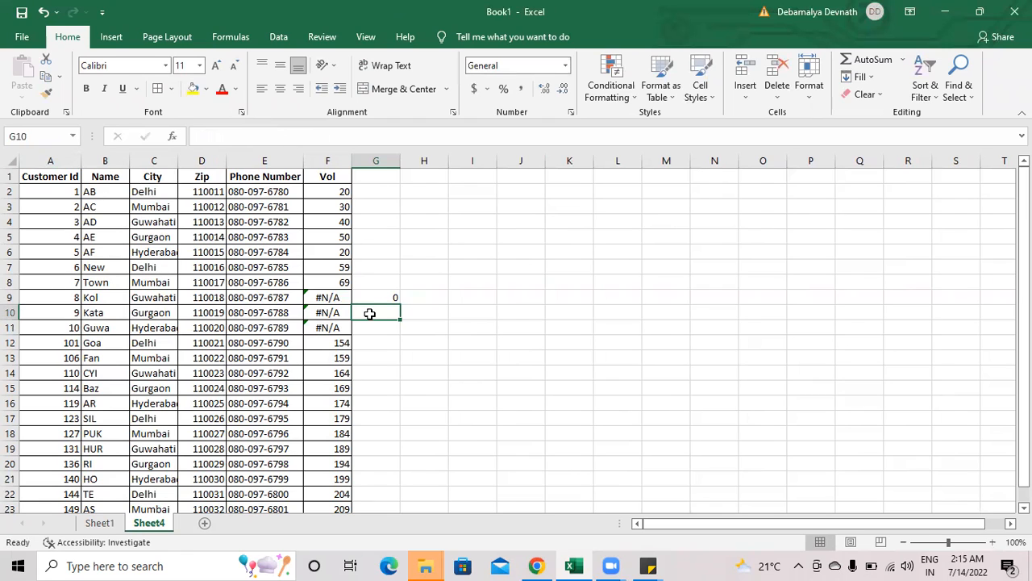
pyautogui.write('-')
pyautogui.press('BackSpace')
pyautogui.click(390, 300)
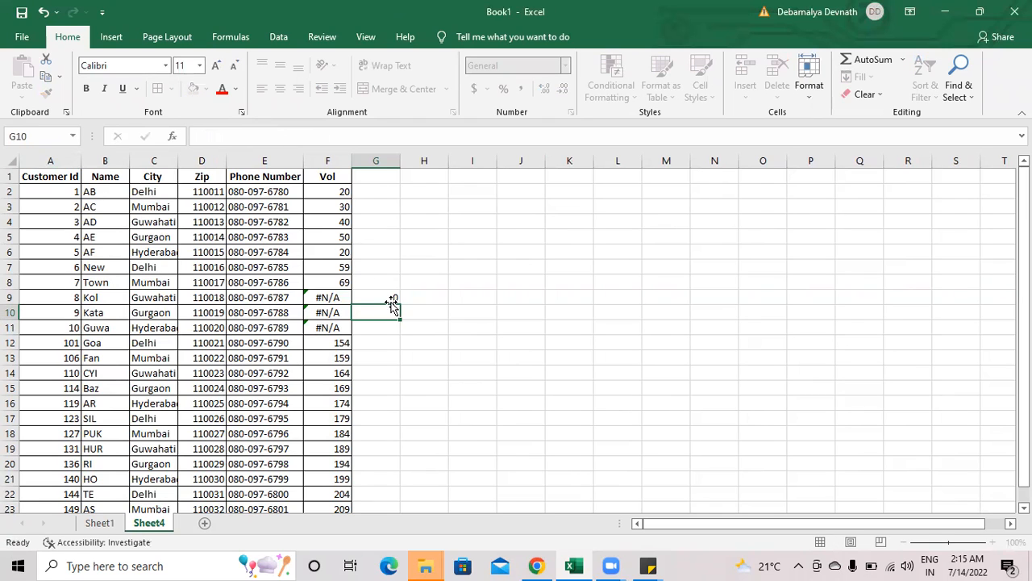
# Copy the Vol results in F2:F23 and paste them in place as values only, replacing the VLOOKUP formulas
pyautogui.click(337, 298)
pyautogui.moveTo(335, 194); pyautogui.dragTo(343, 479)
pyautogui.press('alt')
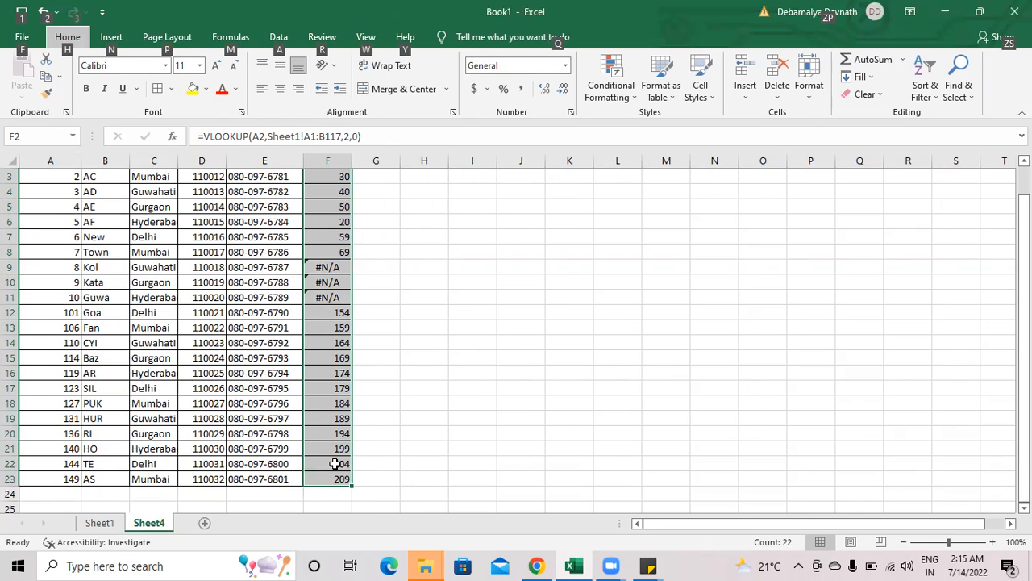
pyautogui.scroll(1, 477, 492)
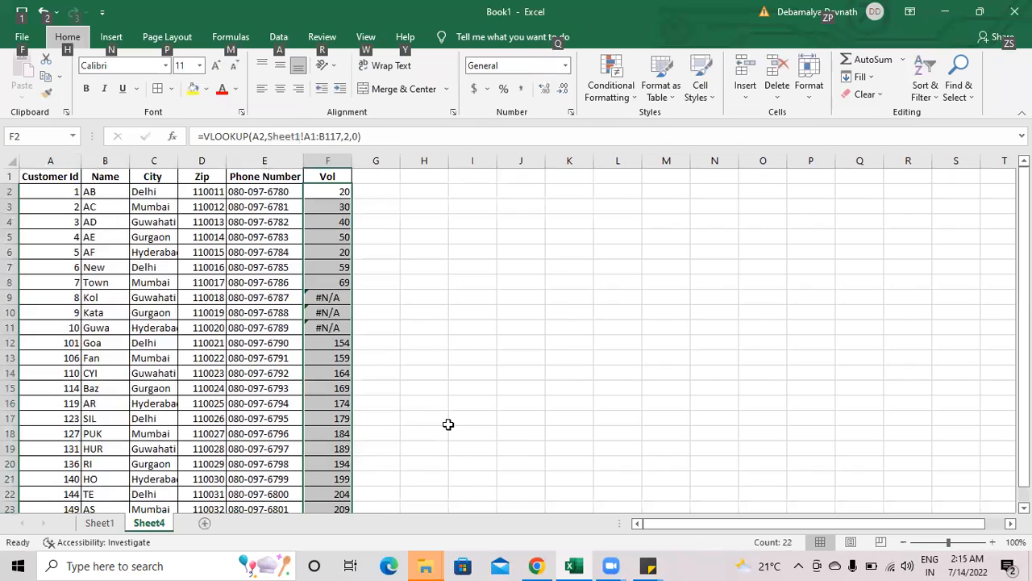
pyautogui.moveTo(336, 194); pyautogui.dragTo(339, 479)
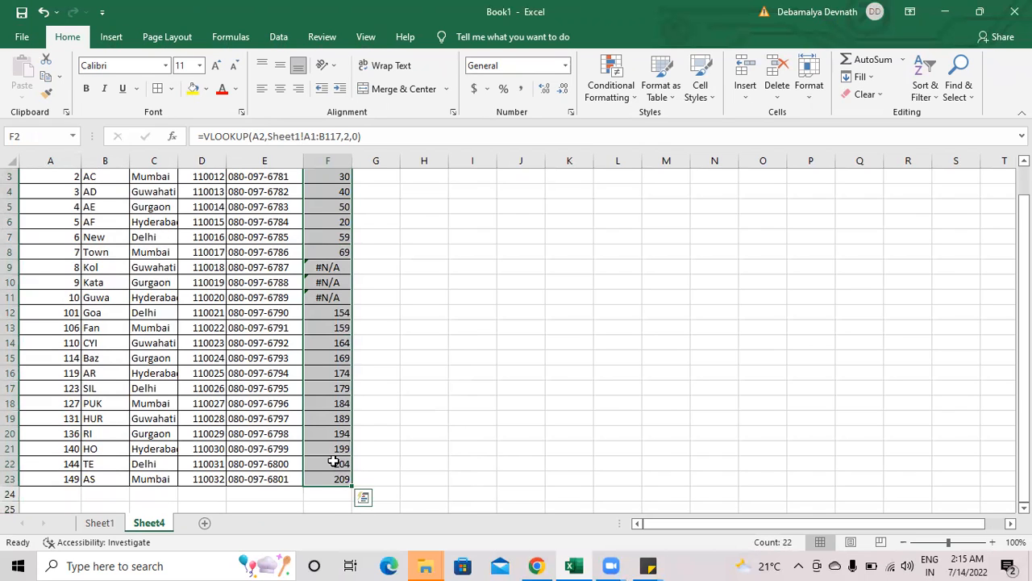
pyautogui.rightClick(341, 436)
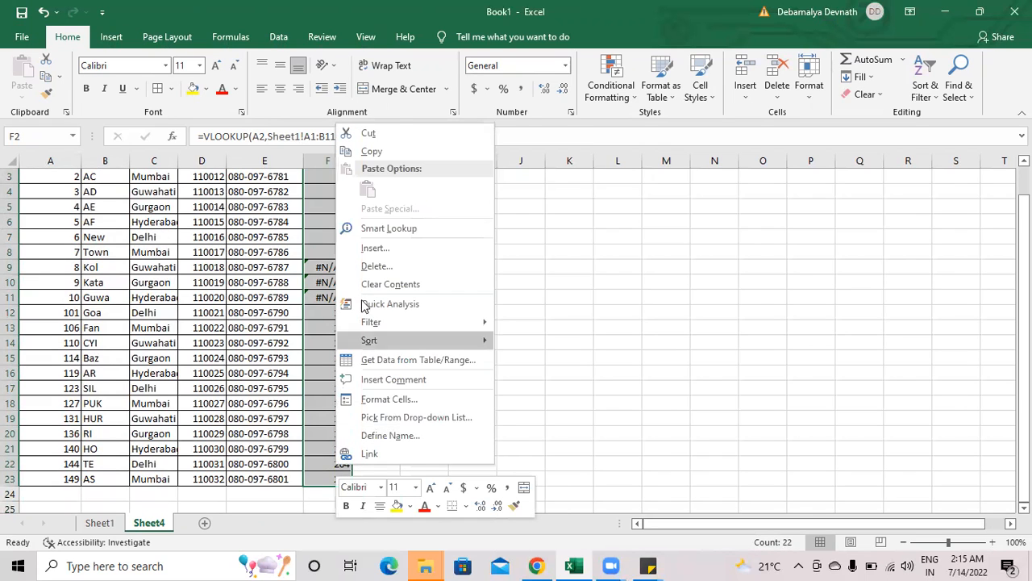
pyautogui.click(351, 152)
pyautogui.scroll(1, 407, 301)
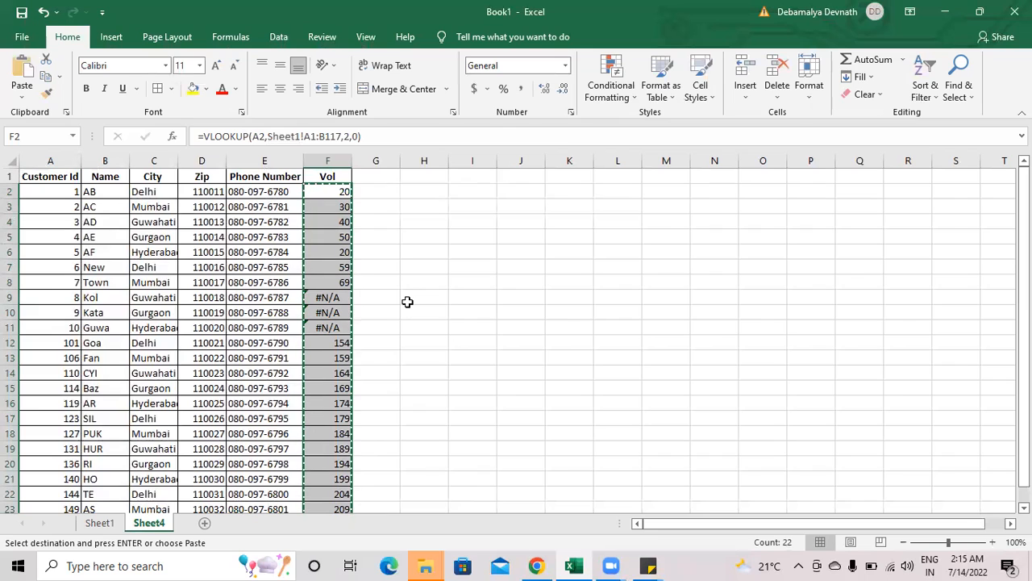
pyautogui.press('alt')
pyautogui.press('e')
pyautogui.press('s')
pyautogui.press('v')
pyautogui.press('Return')
# Check the contents of several Vol cells between F3 and F9 to see whether they hold values or formulas
pyautogui.click(341, 197)
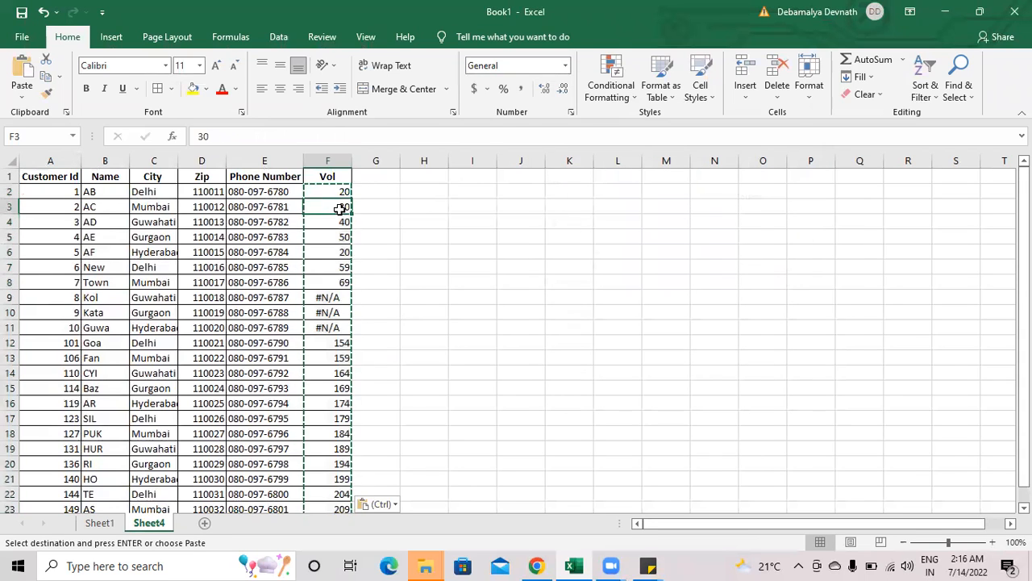
pyautogui.click(341, 234)
pyautogui.click(338, 253)
pyautogui.click(339, 269)
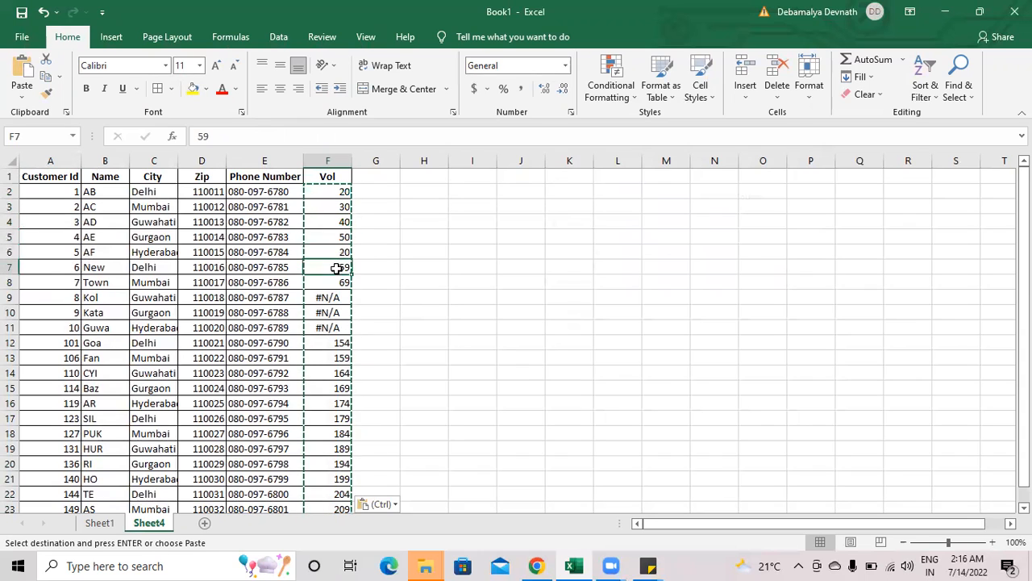
pyautogui.click(336, 297)
pyautogui.click(343, 280)
pyautogui.click(339, 249)
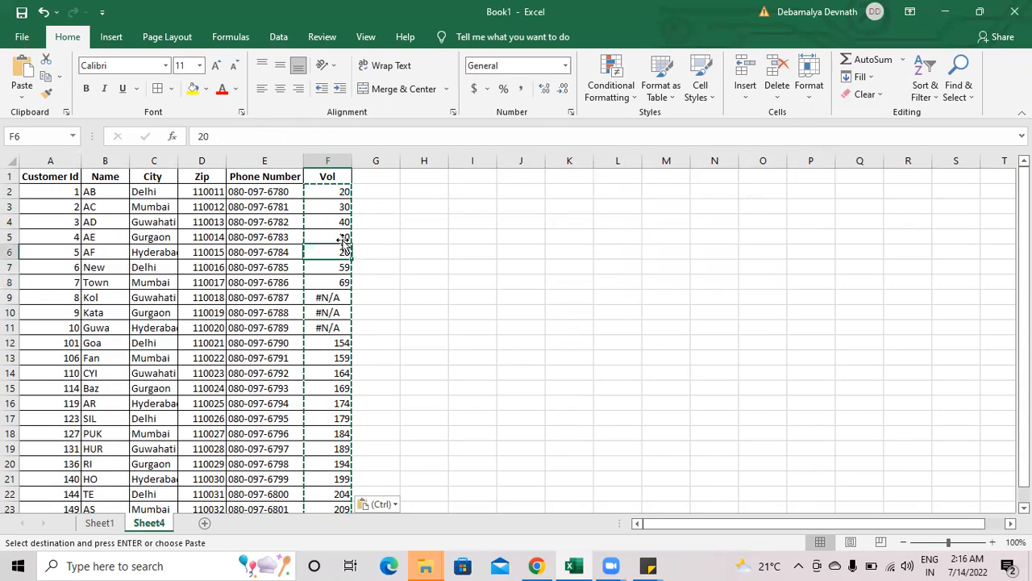
# Replace the #N/A entries in Vol cells F9, F10 and F11 with 0
pyautogui.click(323, 297)
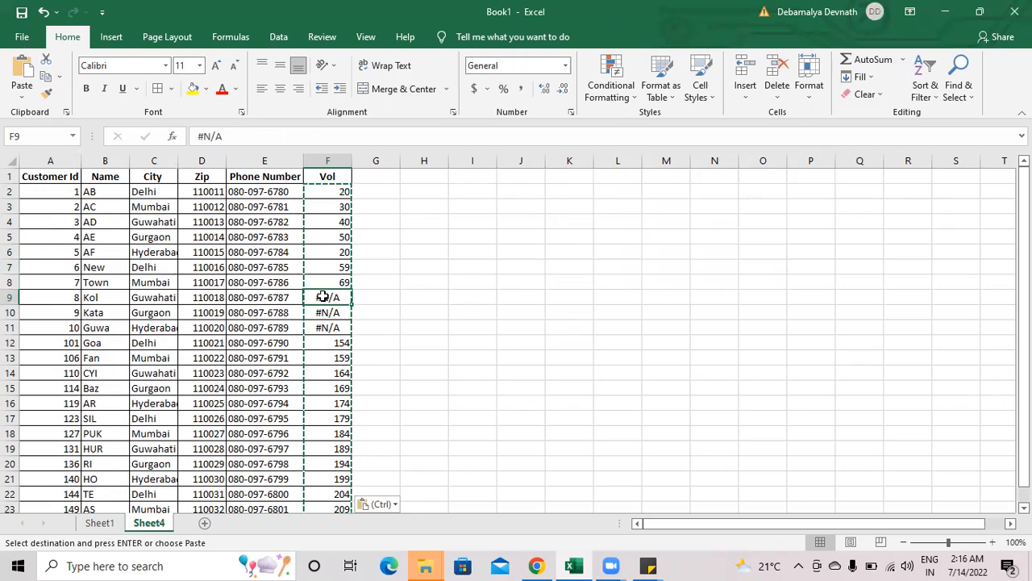
pyautogui.write('0')
pyautogui.click(329, 313)
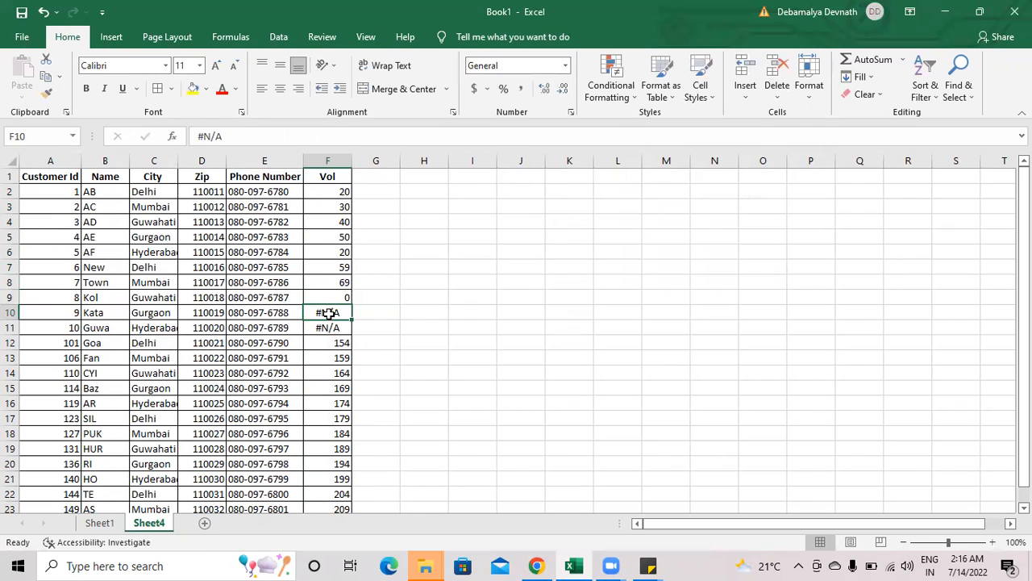
pyautogui.write('0')
pyautogui.click(337, 327)
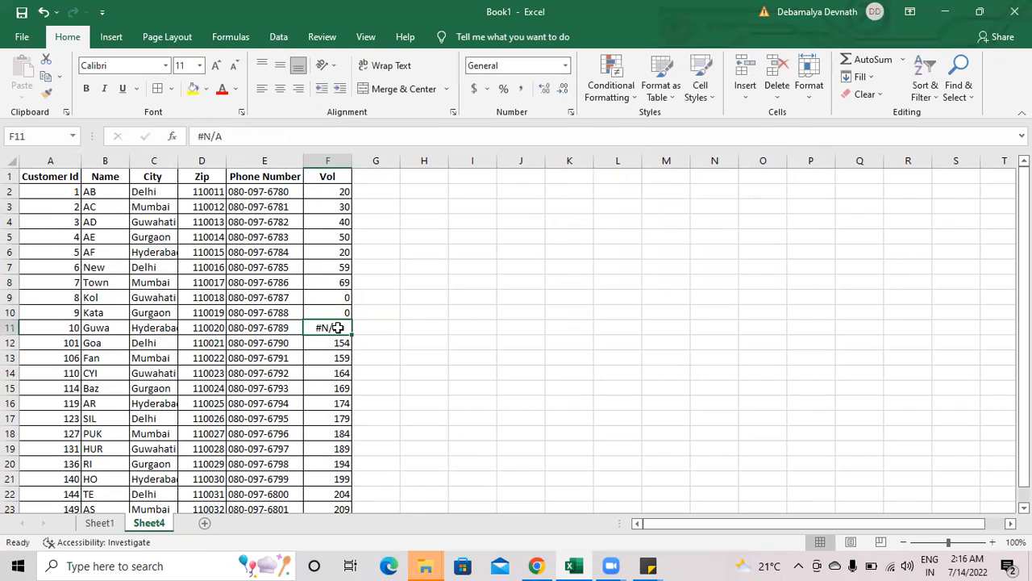
pyautogui.write('0')
pyautogui.click(356, 357)
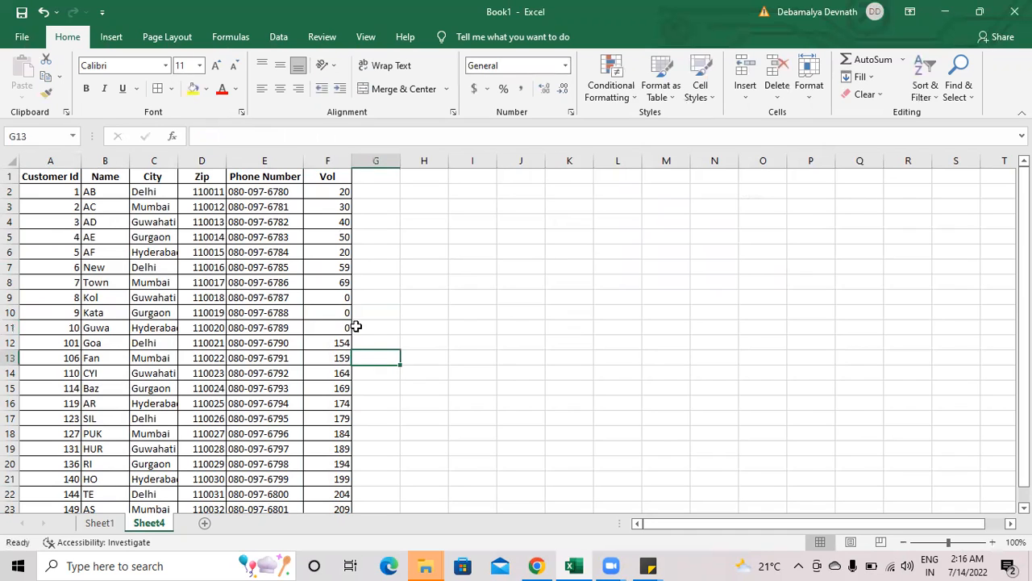
# Enter NA in Vol cells F9, F10 and F11 for Customer Ids 8, 9 and 10
pyautogui.moveTo(1024, 330); pyautogui.dragTo(1024, 334)
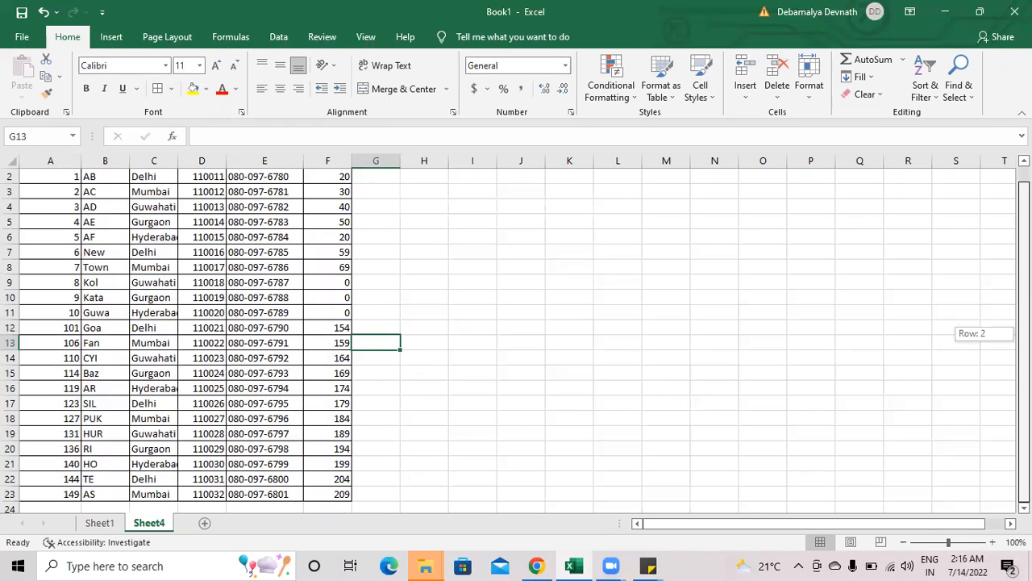
pyautogui.moveTo(1024, 334); pyautogui.dragTo(1025, 330)
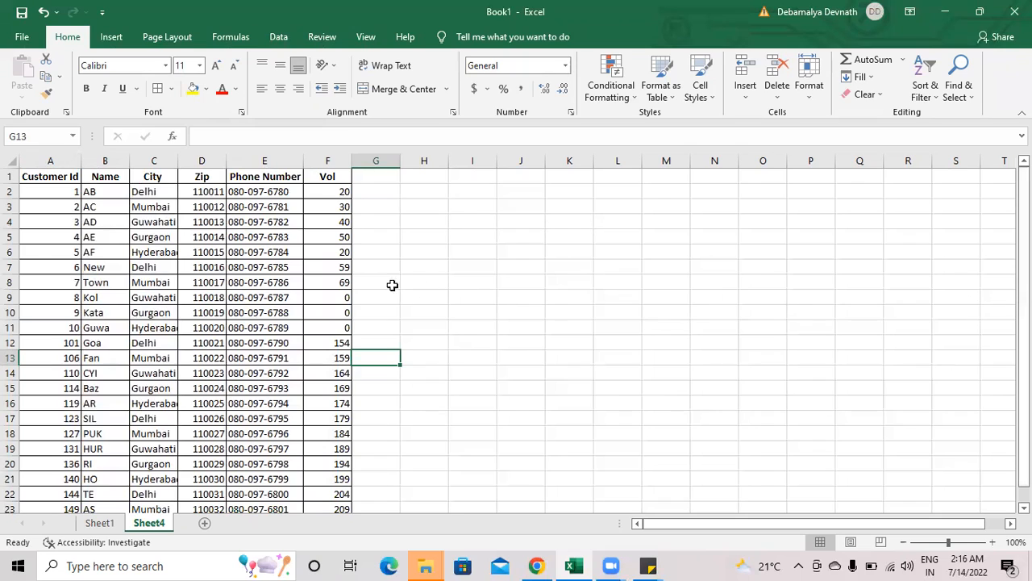
pyautogui.click(349, 297)
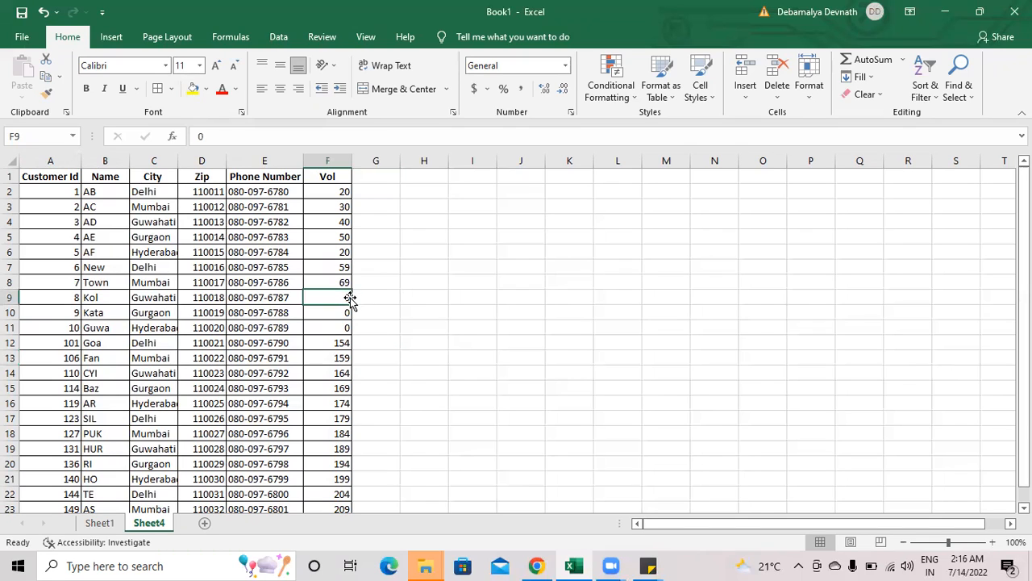
pyautogui.write('NA')
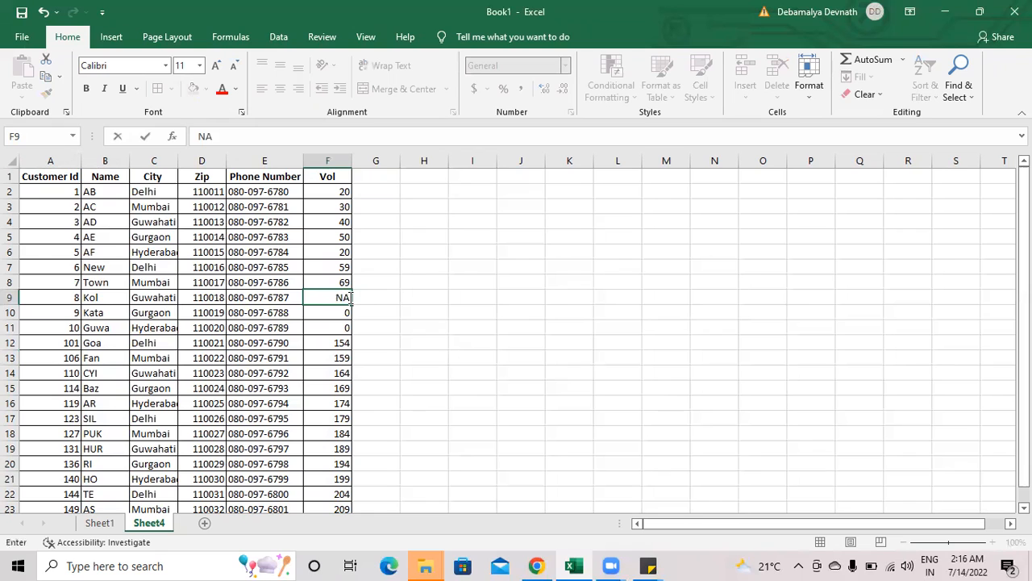
pyautogui.click(332, 310)
pyautogui.write('NA')
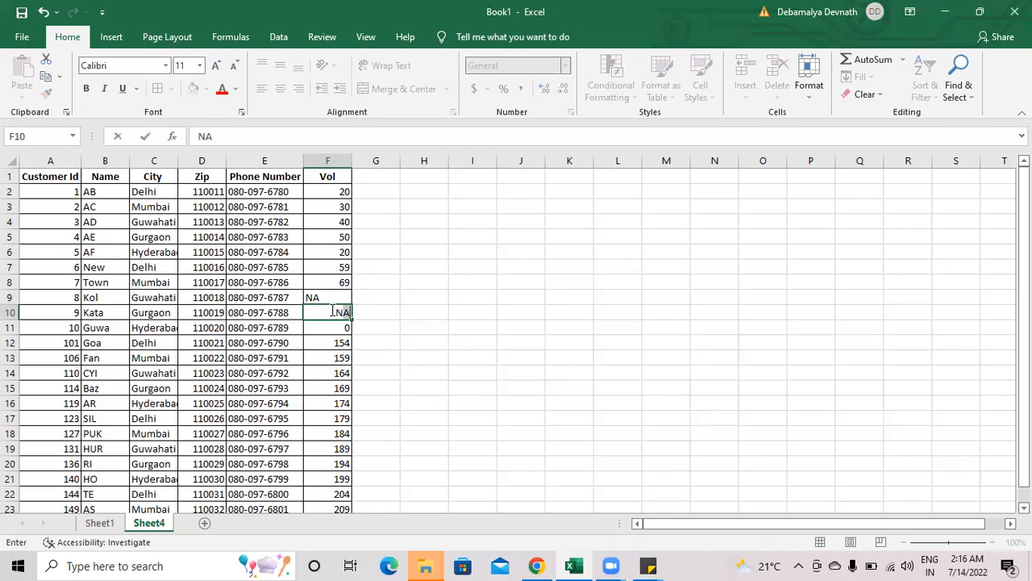
pyautogui.click(338, 330)
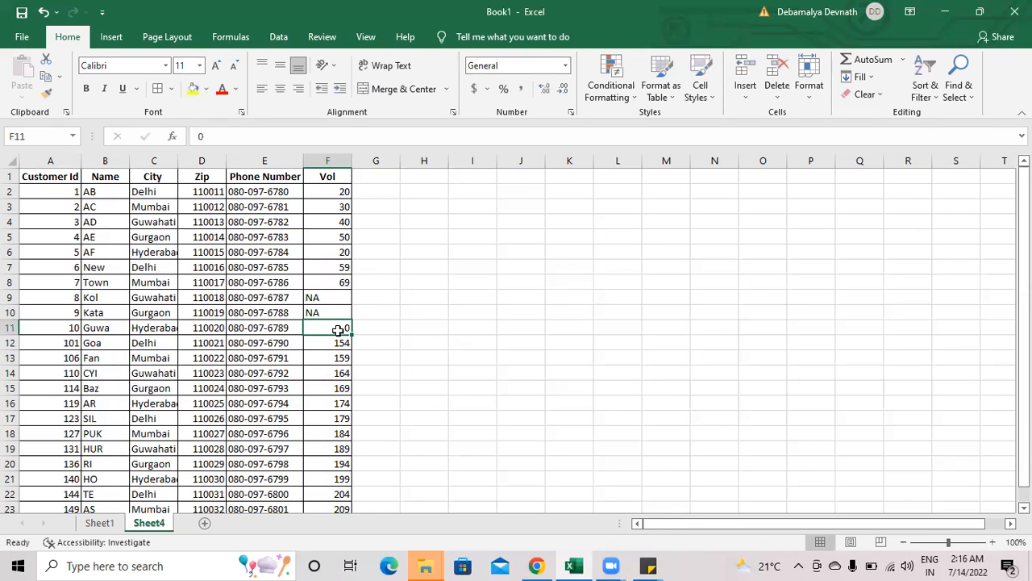
pyautogui.write('NA')
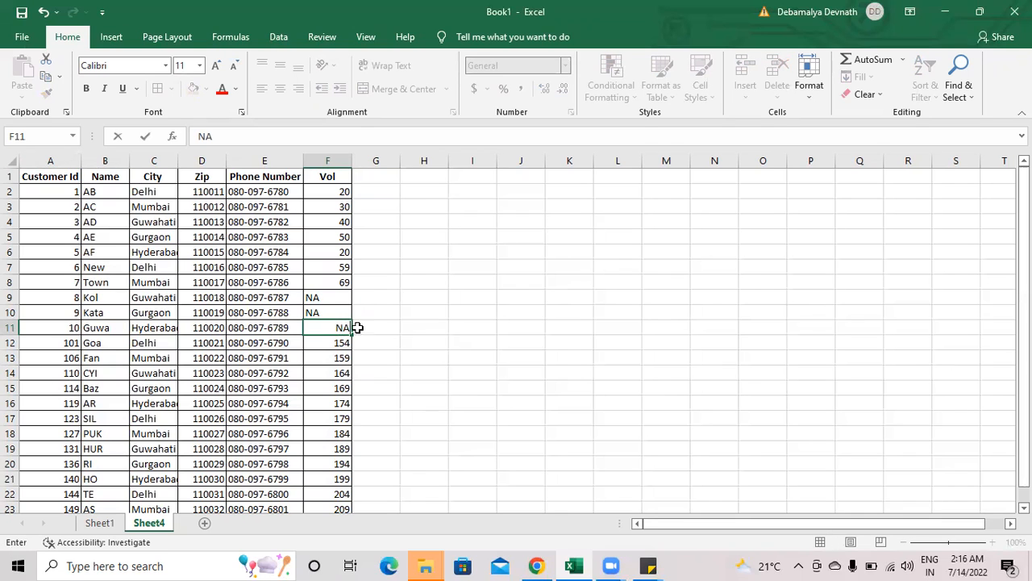
pyautogui.click(450, 356)
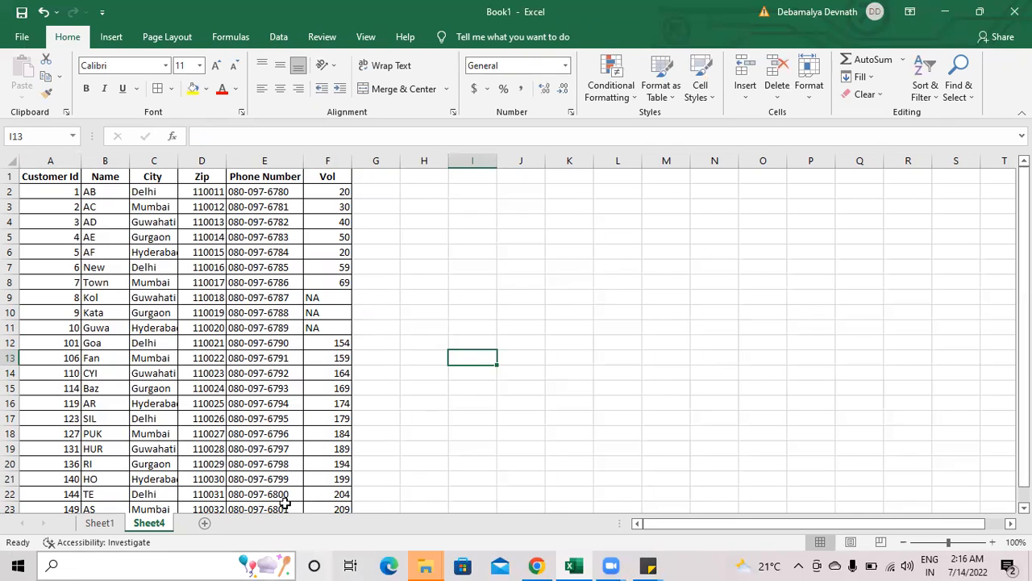